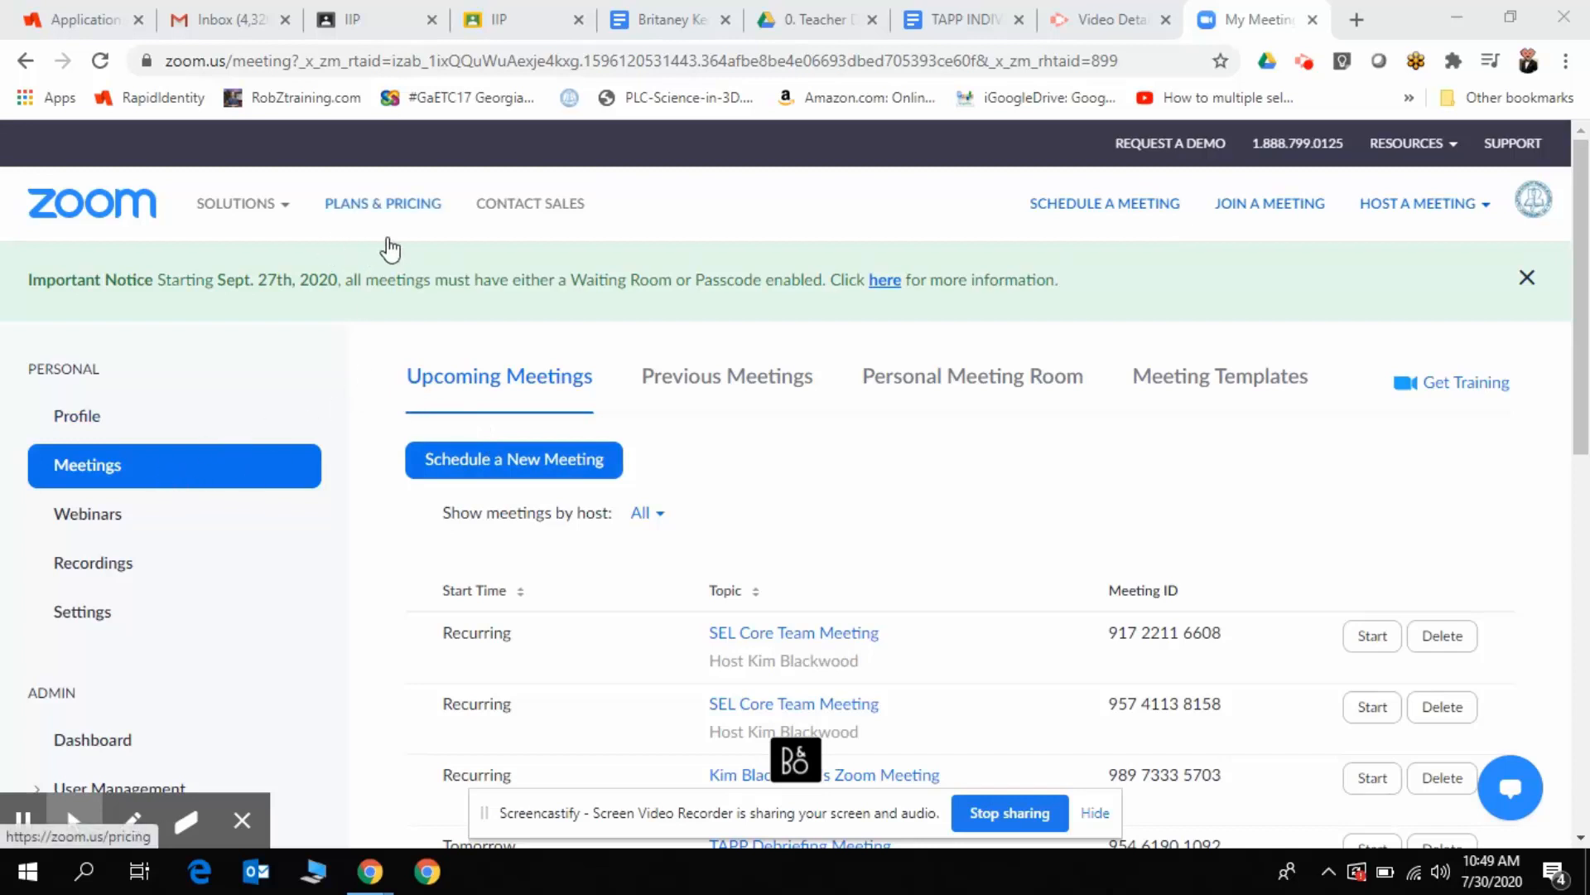
# Start scheduling a new Zoom meeting and set its topic to "Class A Session"
pyautogui.click(1090, 211)
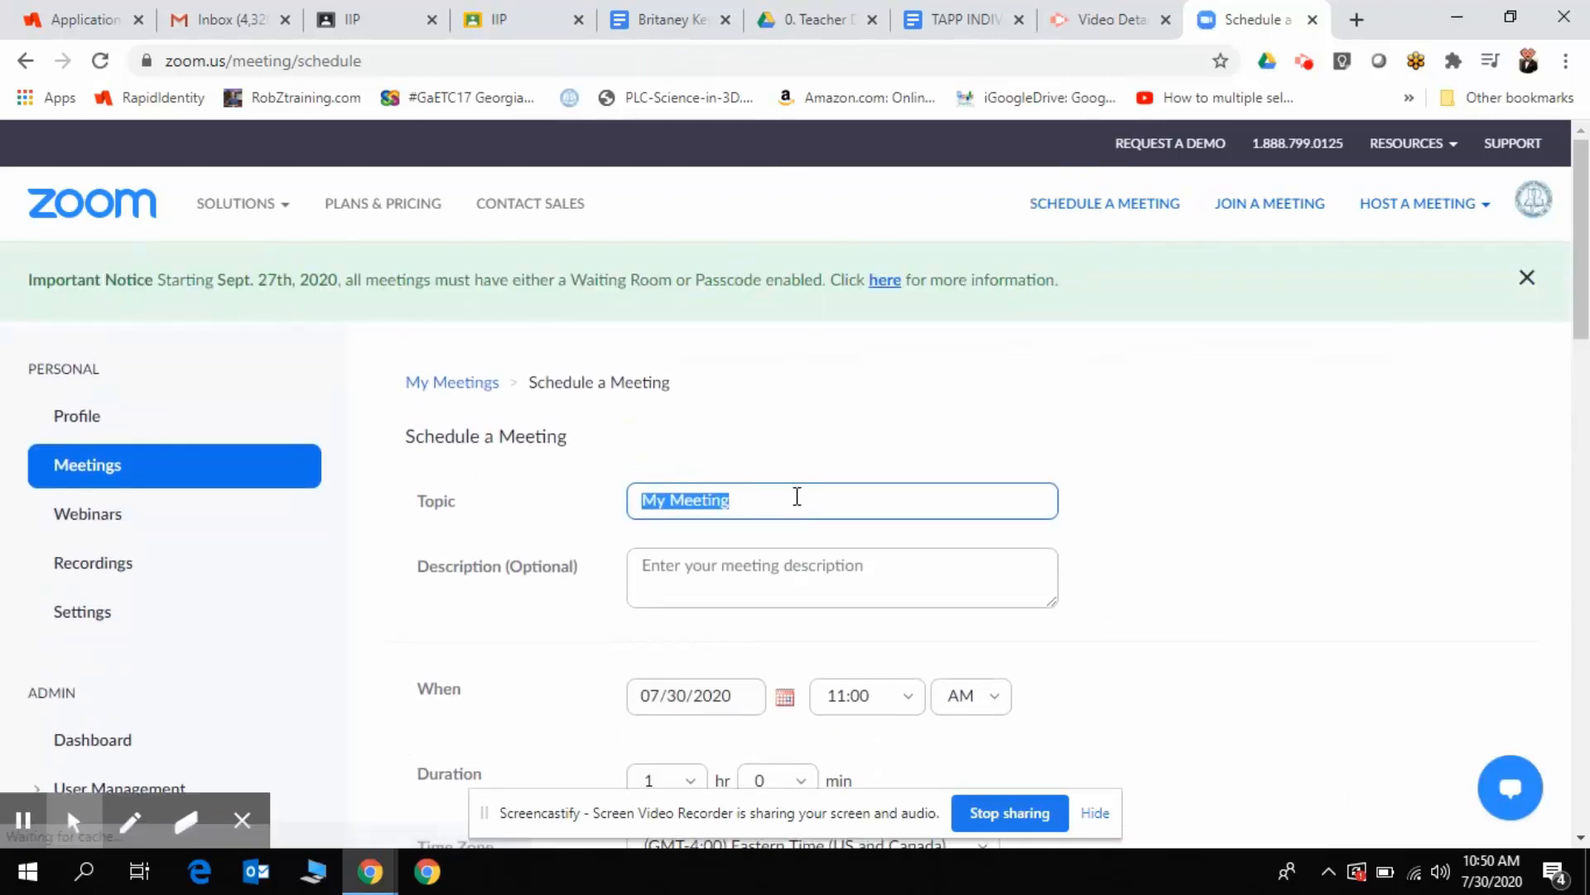
pyautogui.write('CLas')
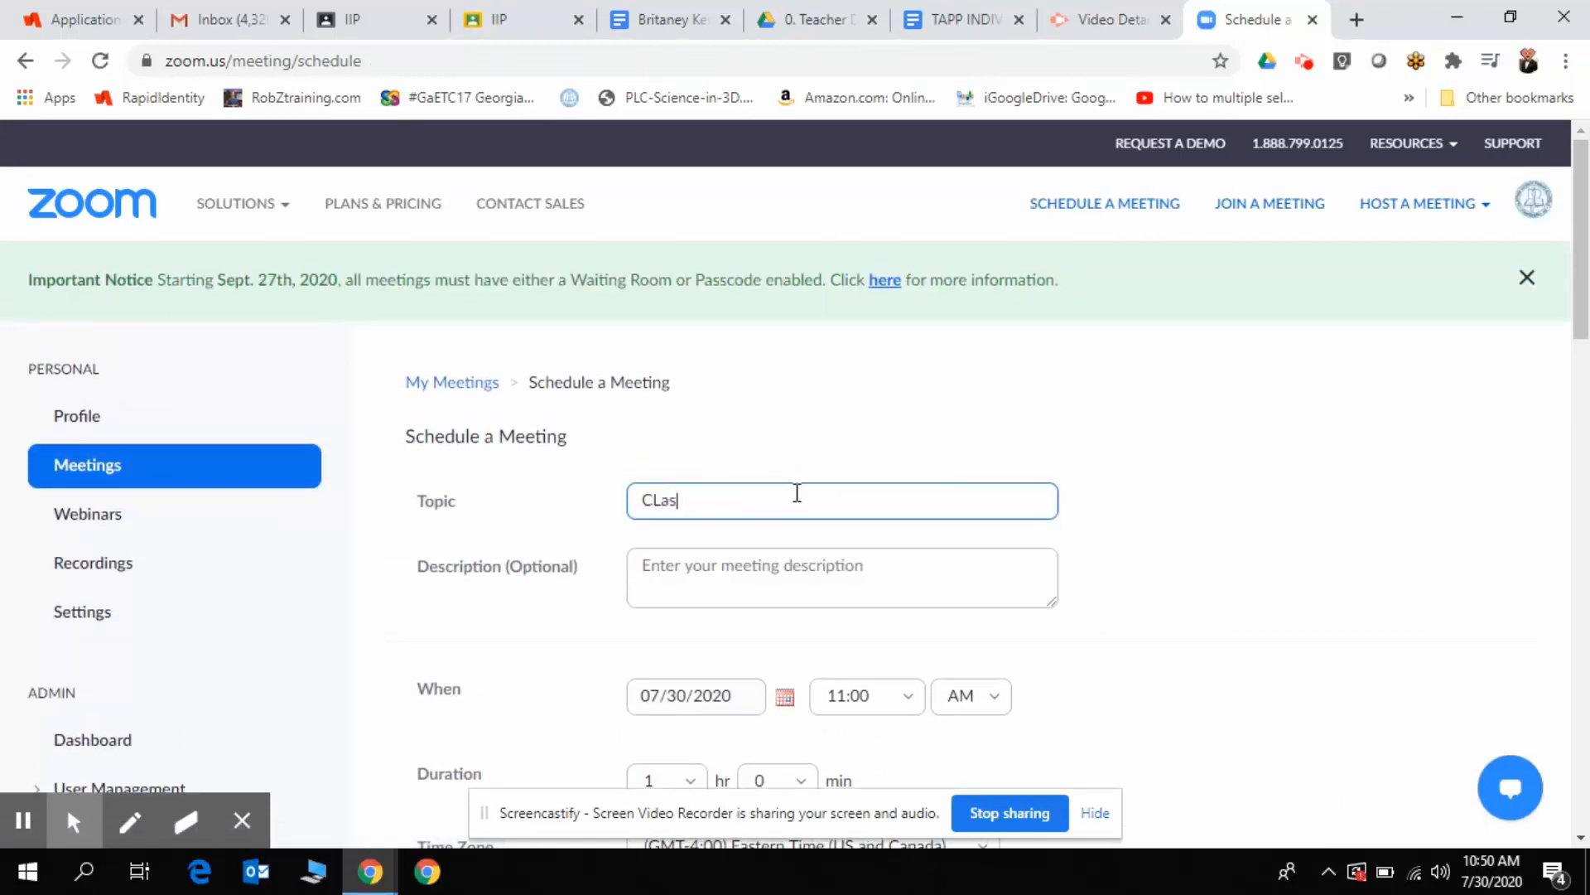
pyautogui.press('BackSpace')
pyautogui.press('BackSpace')
pyautogui.press('BackSpace')
pyautogui.press('BackSpace')
pyautogui.write('Class A Session')
# Set the meeting date to 07/31/2020 and the start time to 9:30 AM
pyautogui.scroll(-3, 851, 642)
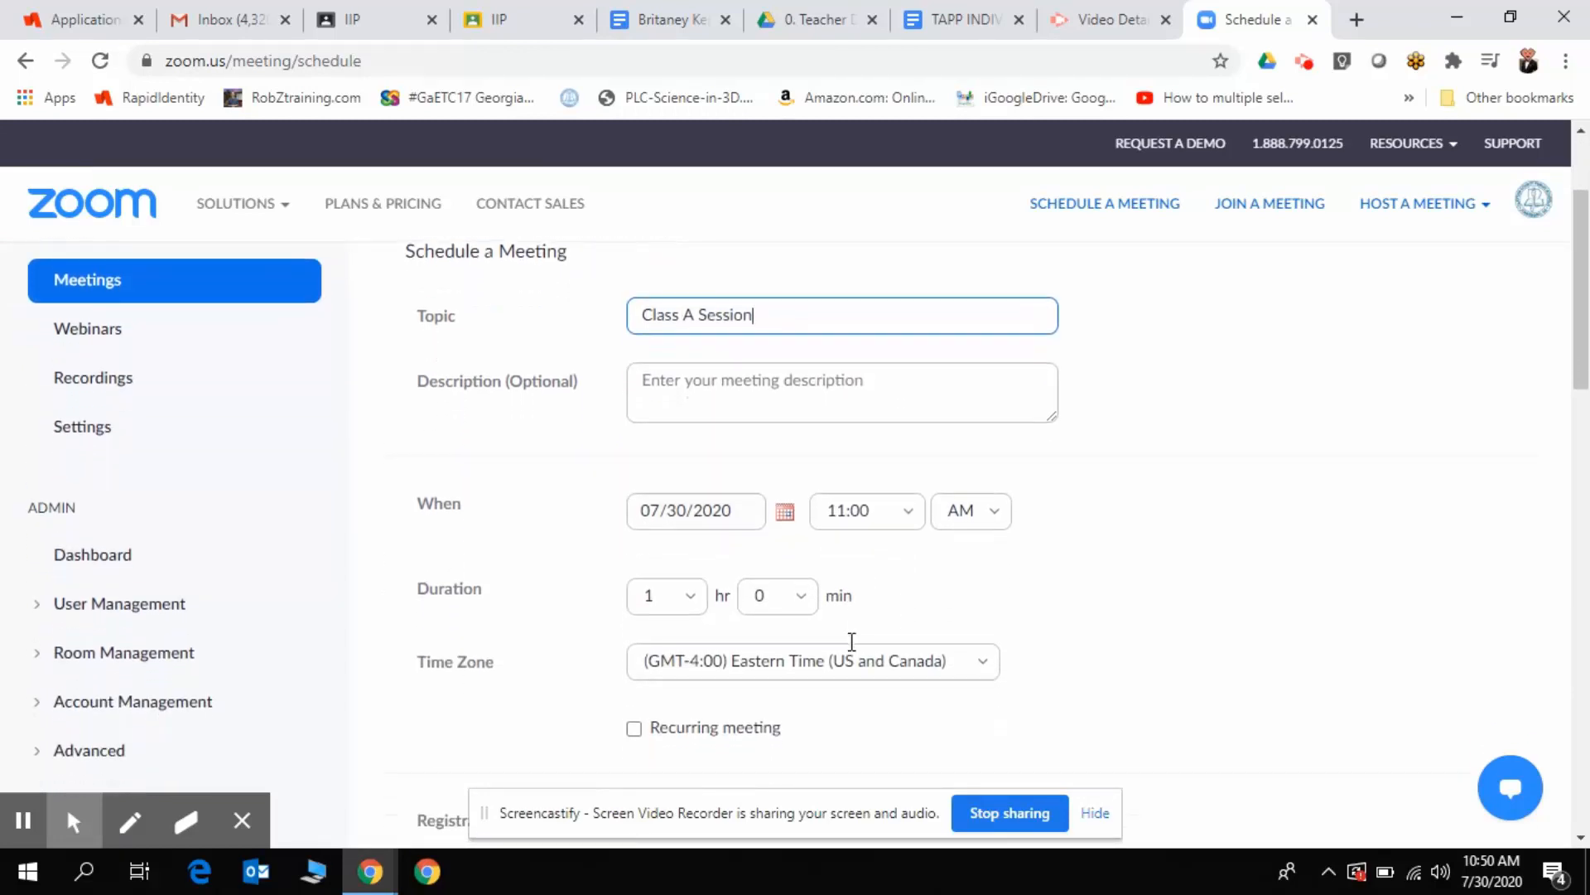
pyautogui.click(785, 512)
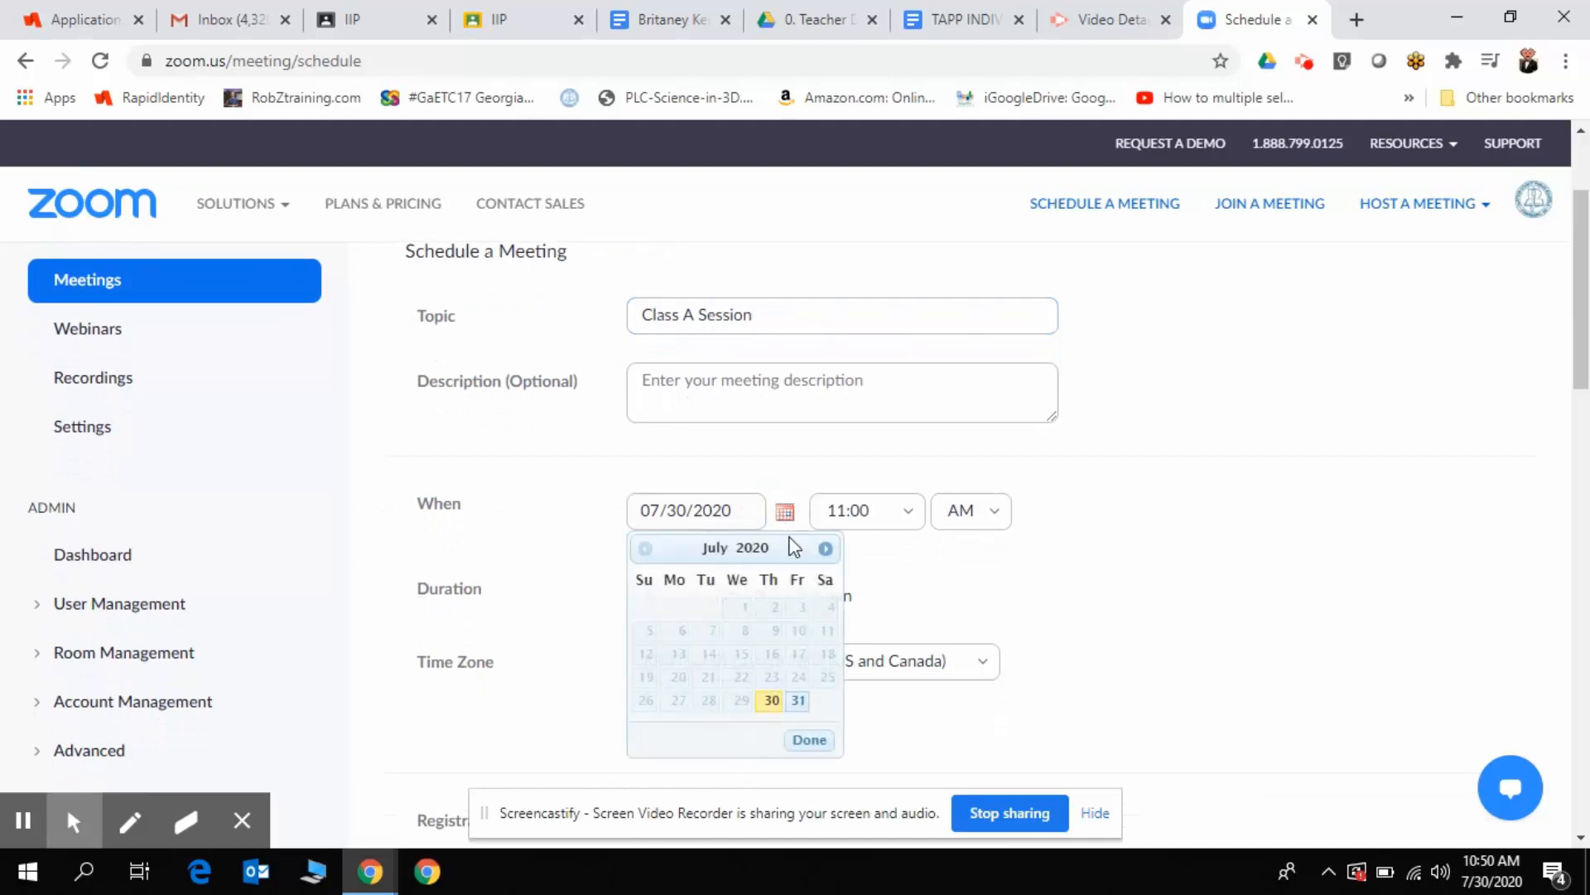
pyautogui.click(797, 700)
pyautogui.click(910, 522)
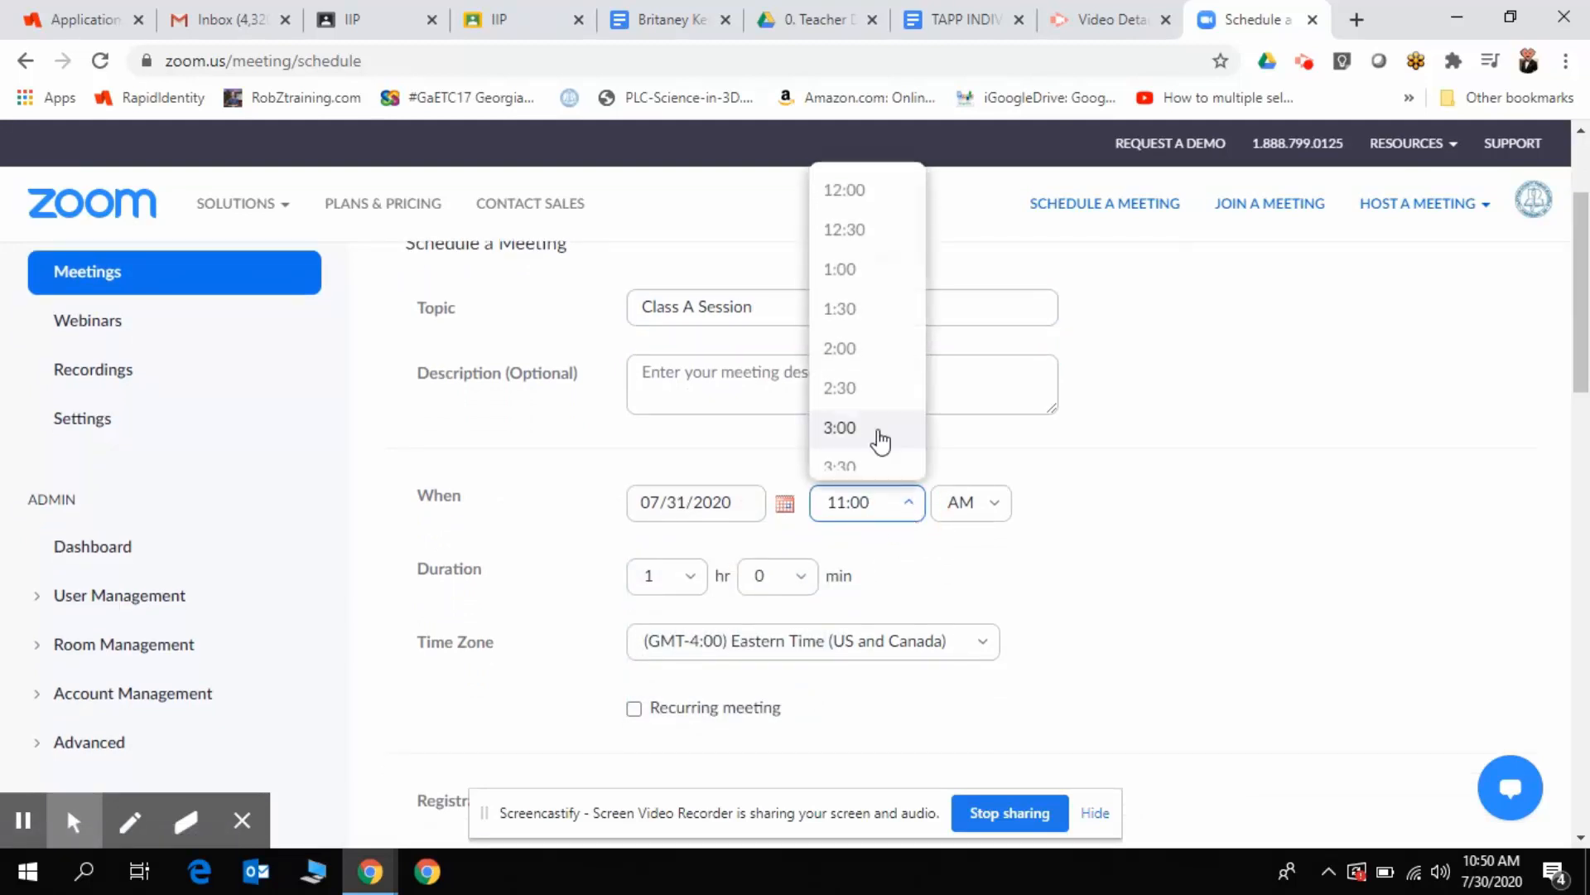
pyautogui.scroll(-2, 880, 451)
pyautogui.scroll(-3, 883, 458)
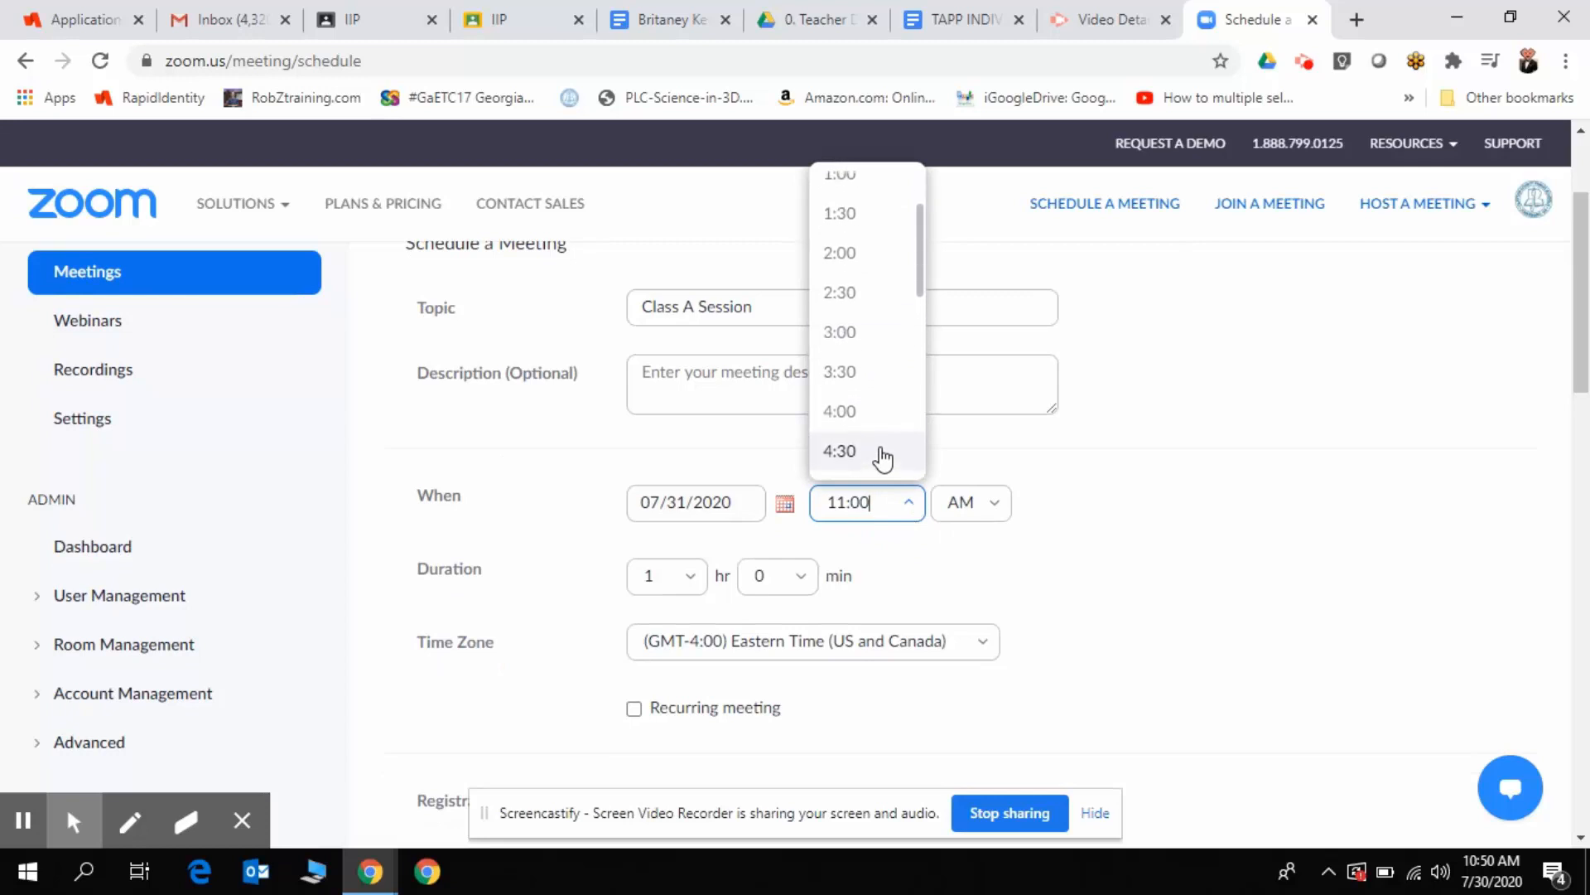
pyautogui.scroll(-2, 883, 458)
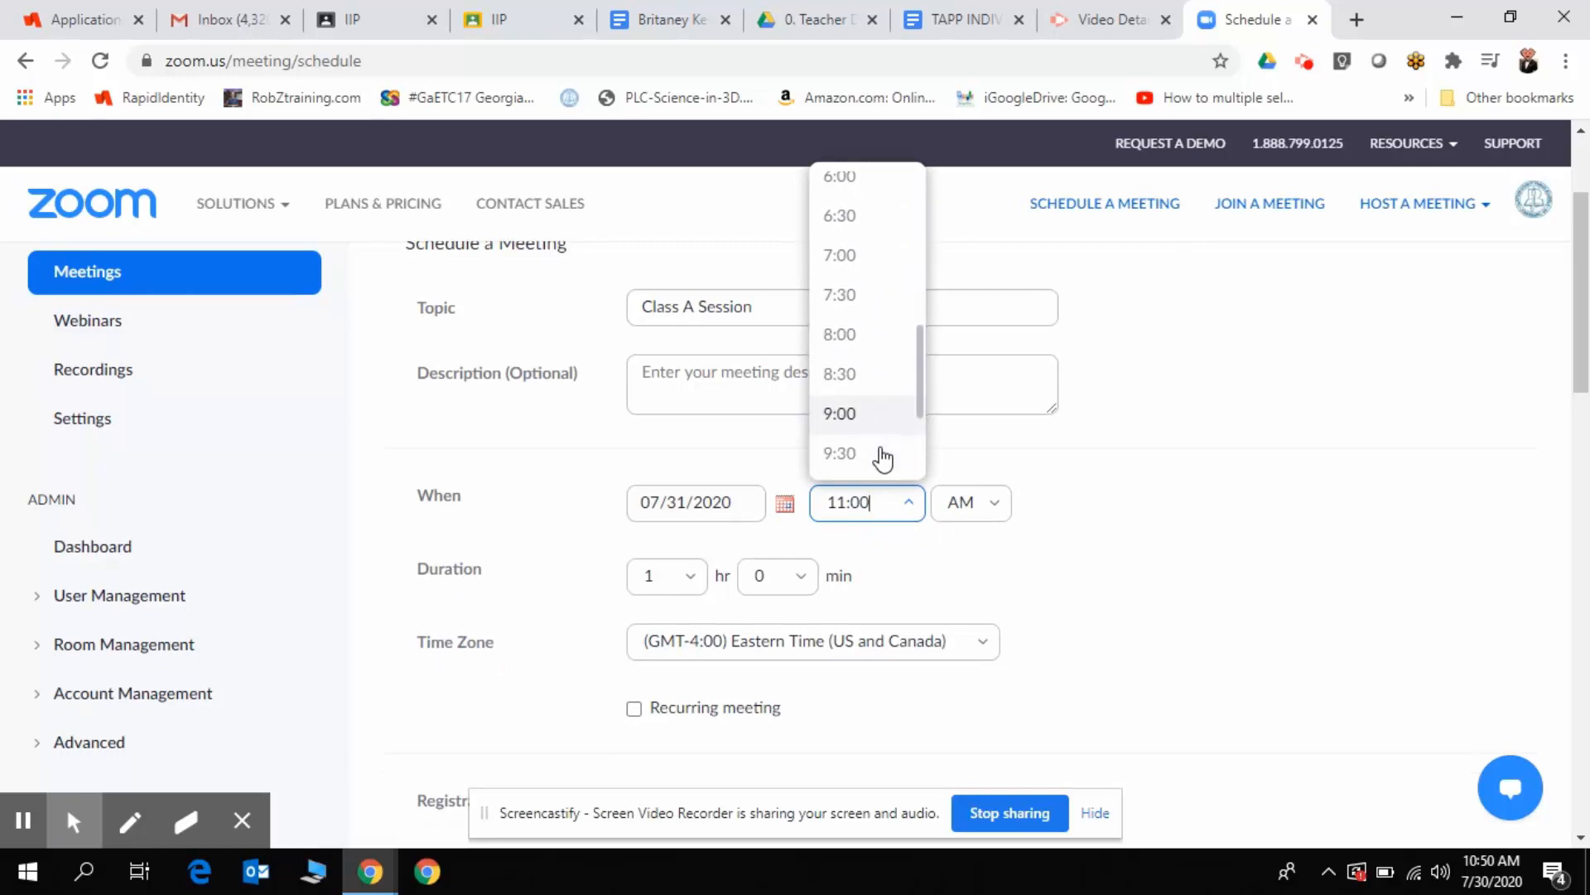
pyautogui.click(880, 453)
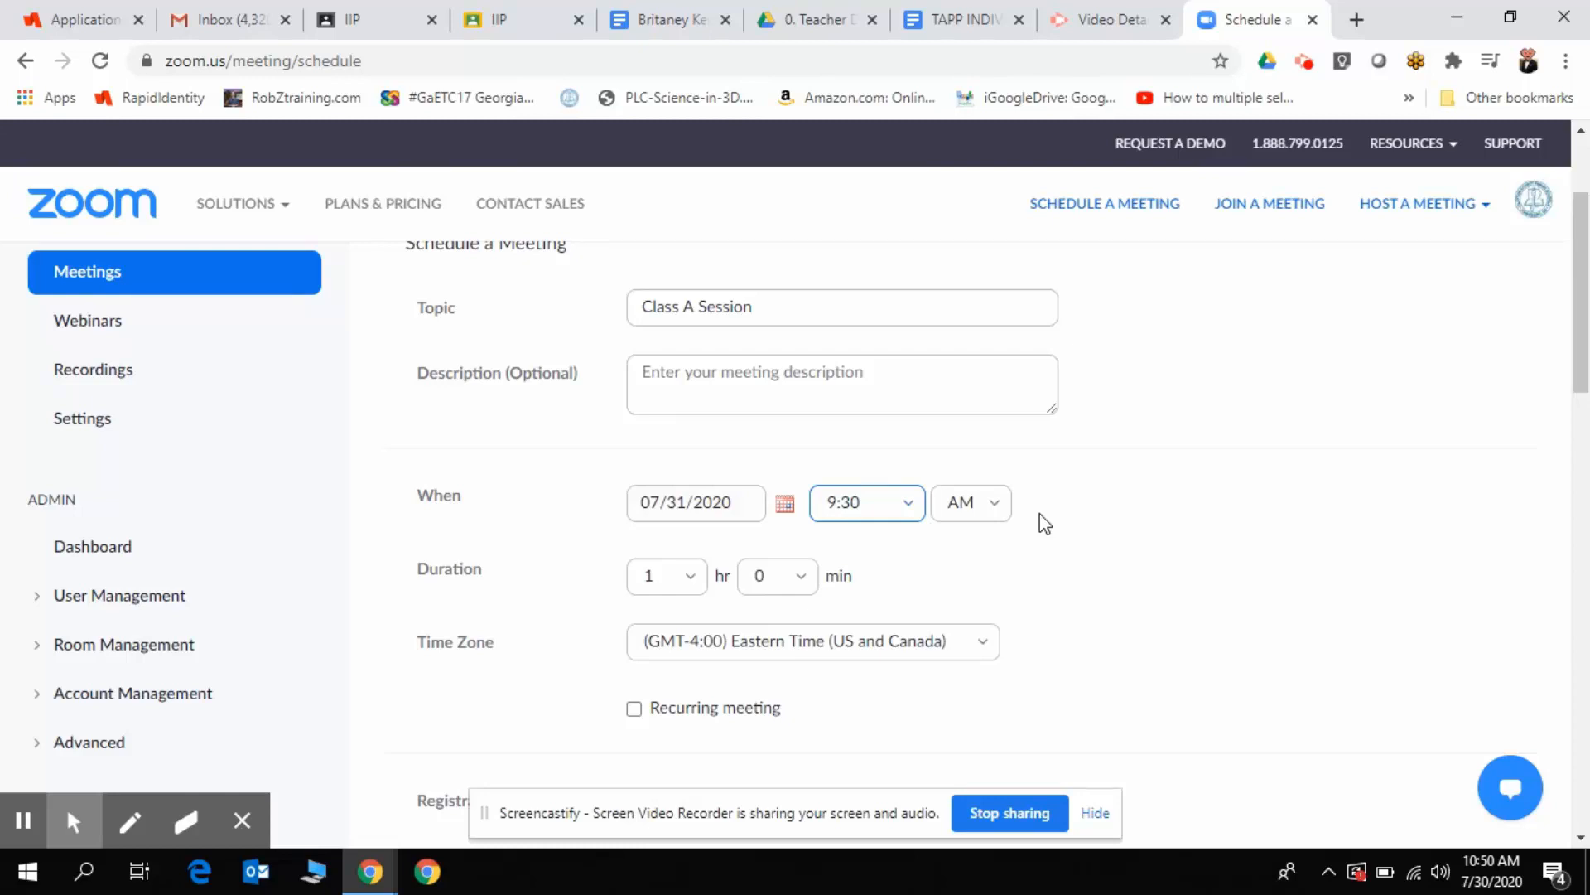
# Keep the waiting room enabled and set the host video to on for the meeting
pyautogui.click(659, 560)
pyautogui.scroll(-4, 994, 647)
pyautogui.scroll(-3, 994, 648)
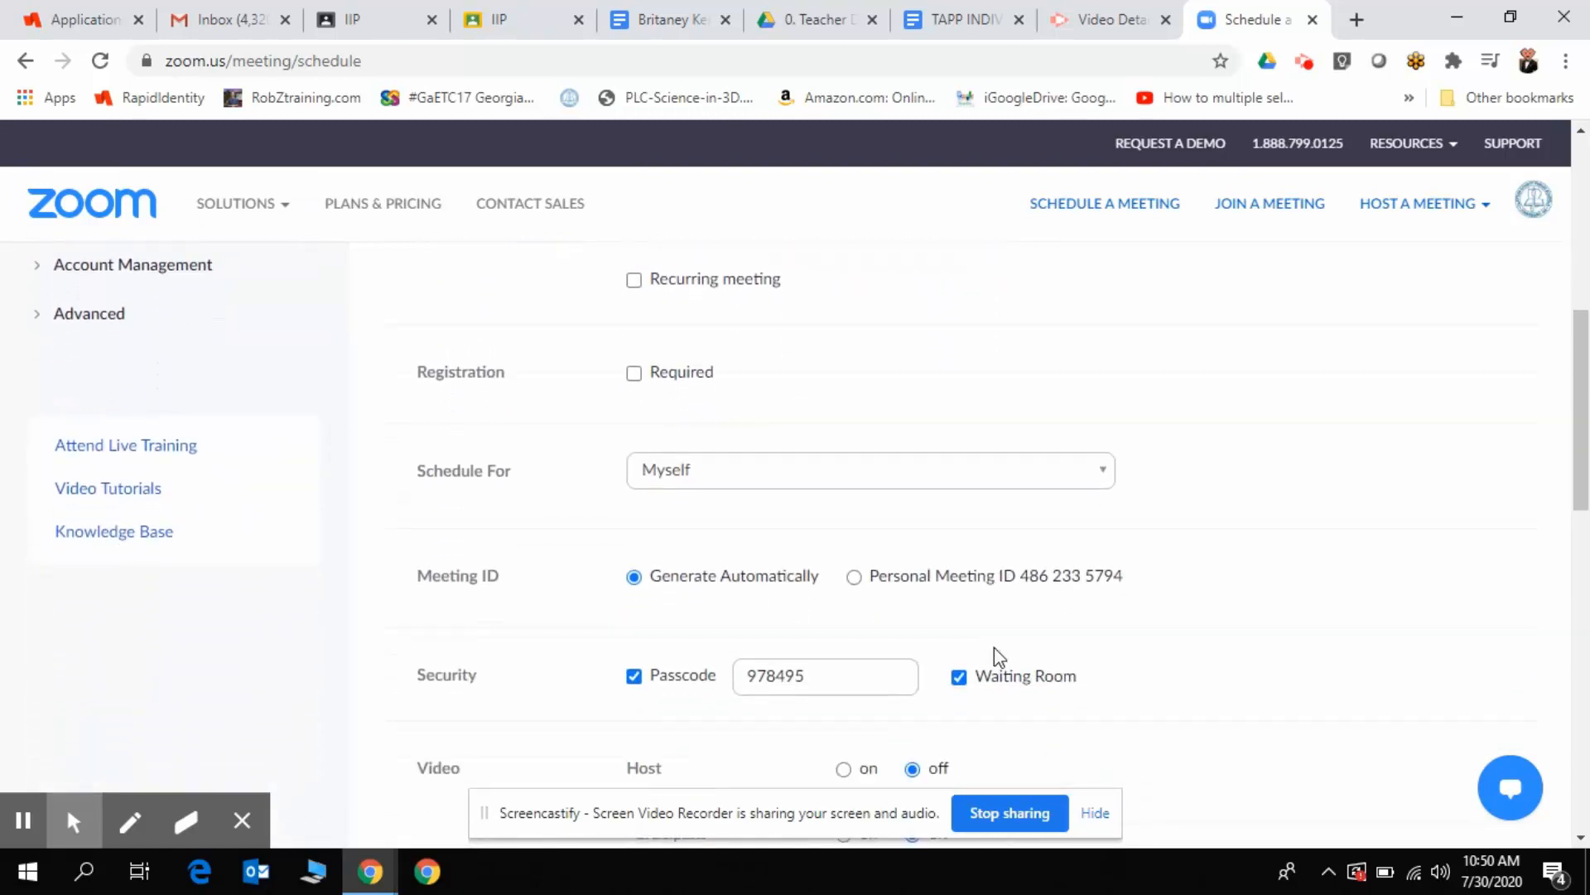
pyautogui.scroll(-1, 994, 648)
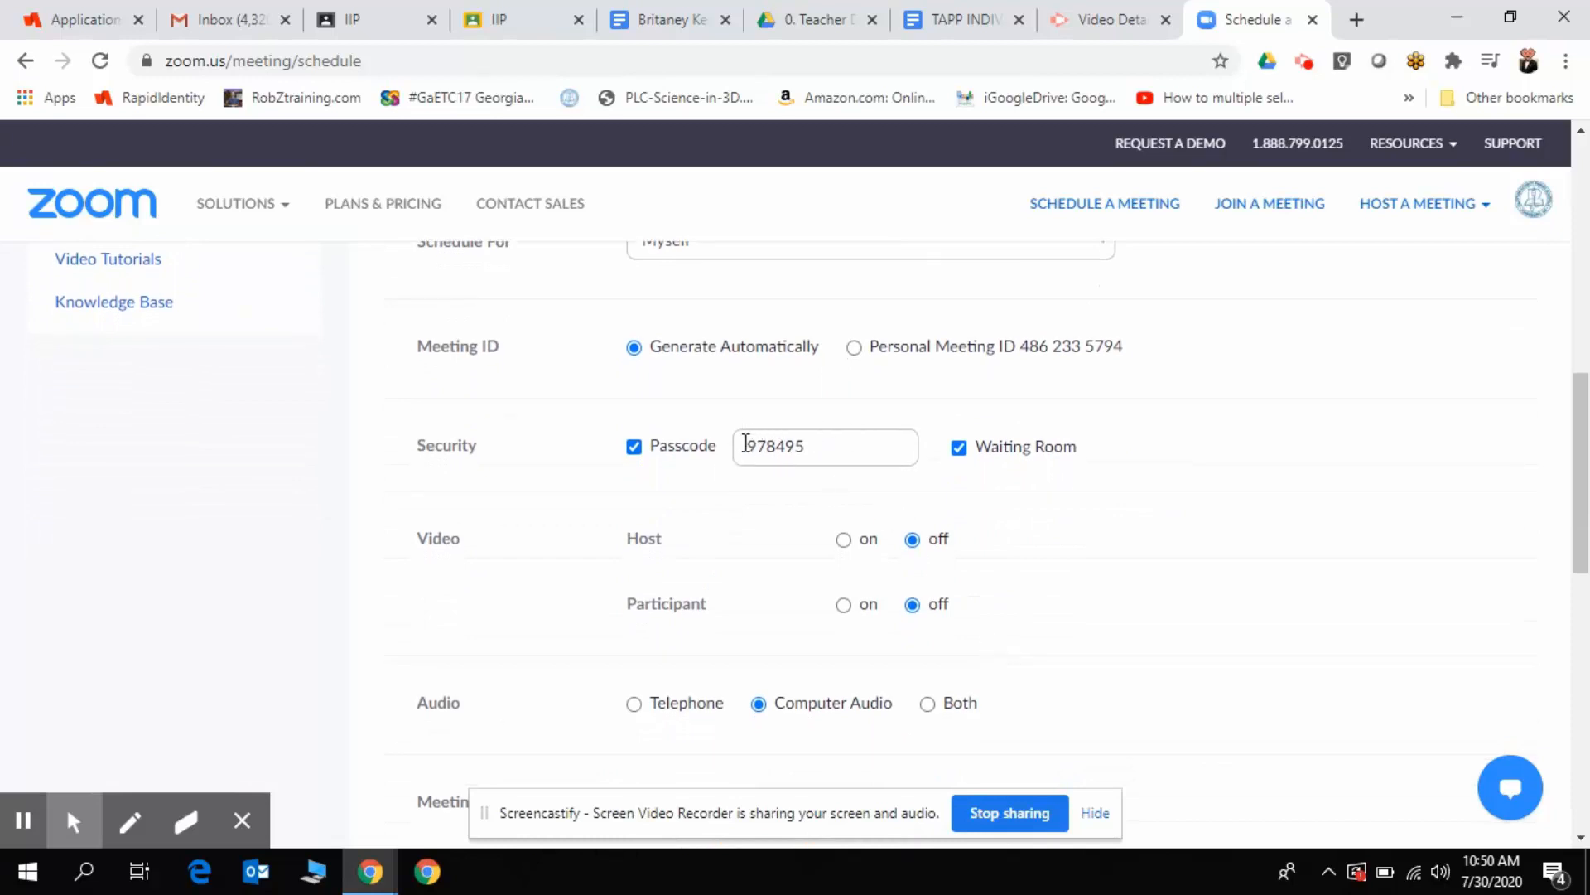
pyautogui.click(960, 452)
pyautogui.click(844, 540)
# Enable muting participants upon entry and automatic recording on the local computer in the meeting options, and save the meeting
pyautogui.scroll(-3, 1033, 615)
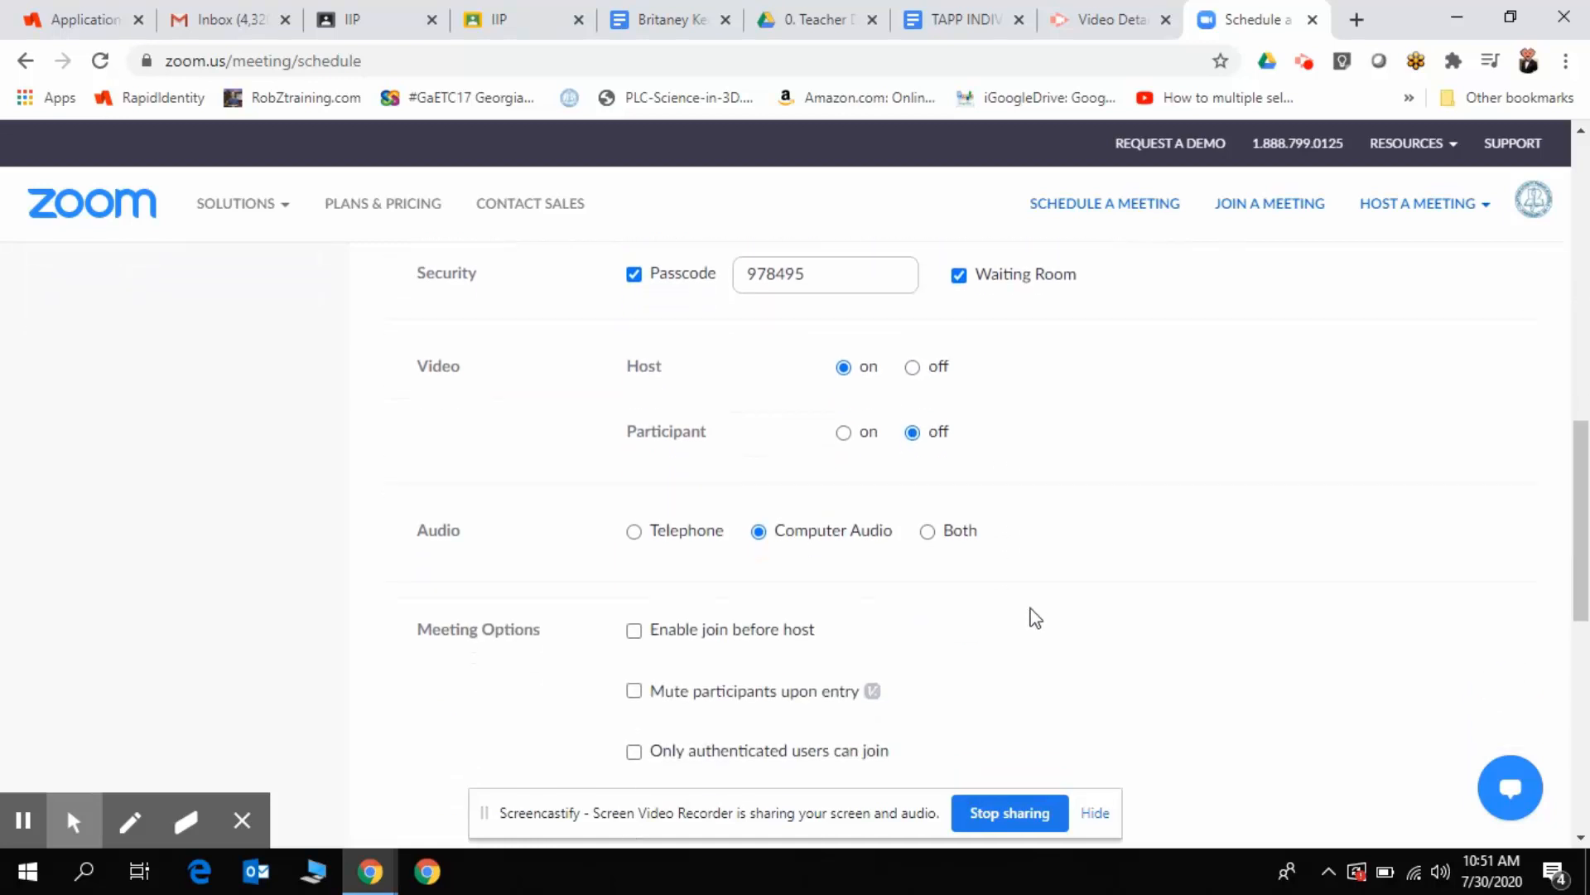
pyautogui.scroll(-1, 1035, 618)
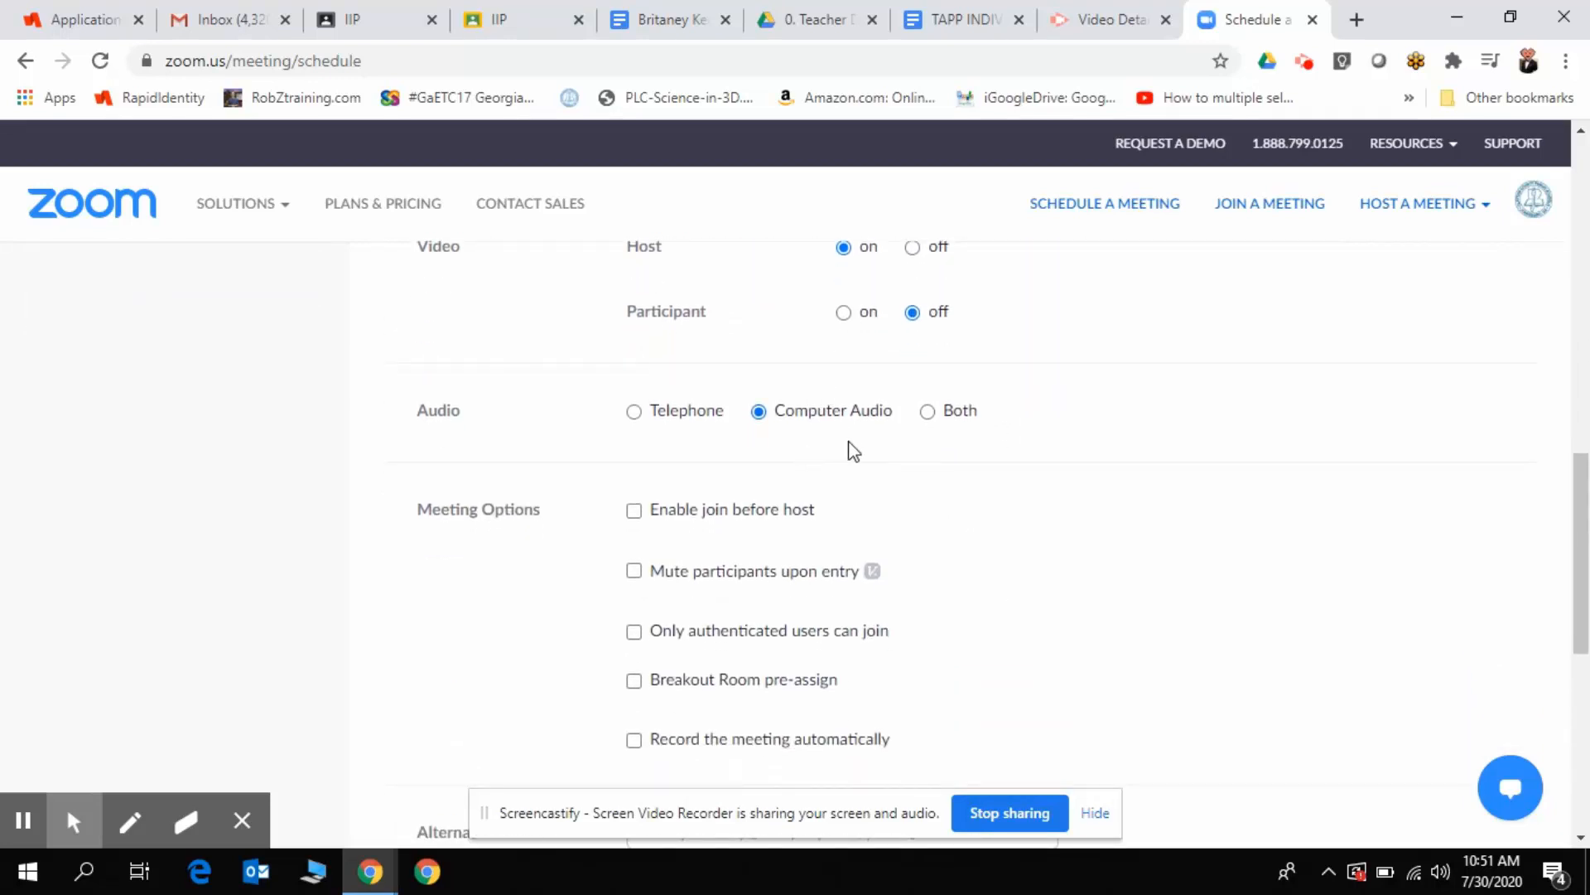
pyautogui.scroll(-1, 909, 588)
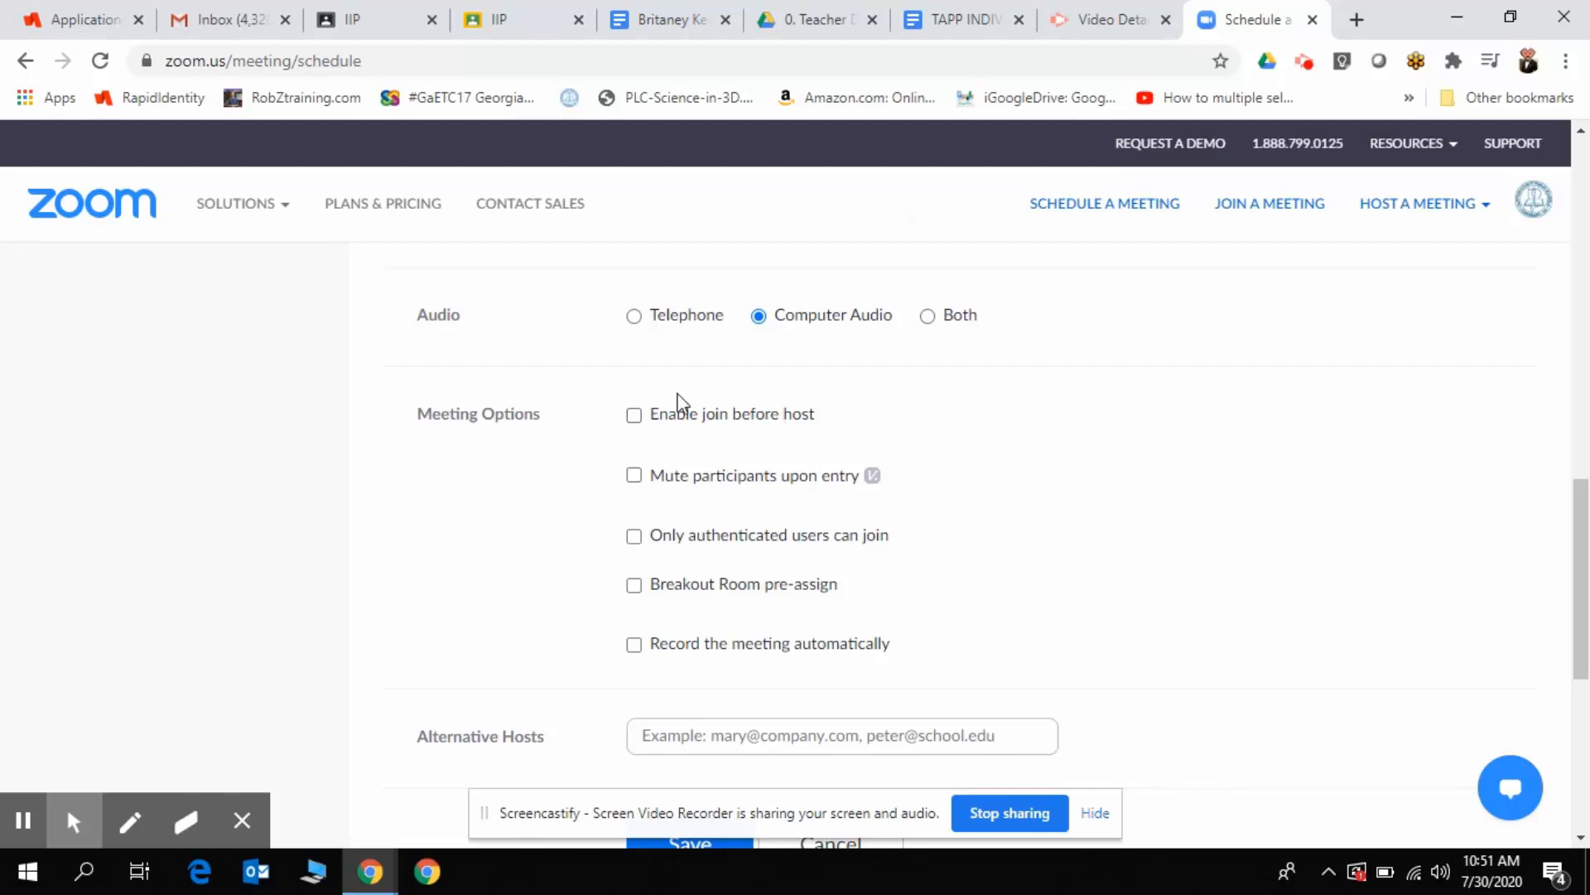
pyautogui.click(634, 476)
pyautogui.click(634, 645)
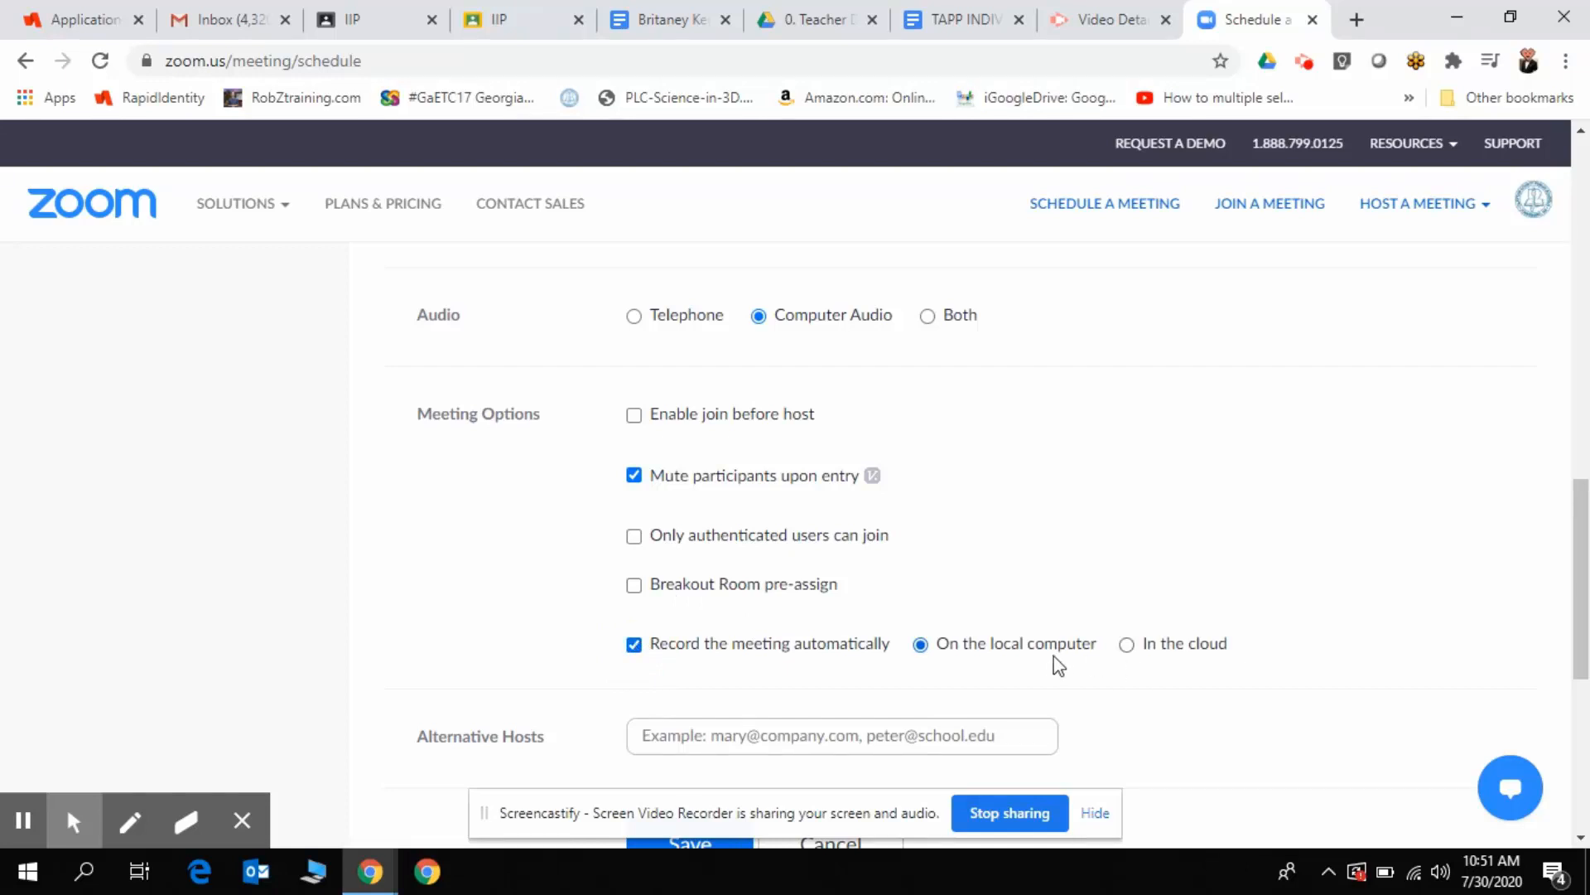
pyautogui.scroll(-2, 1071, 661)
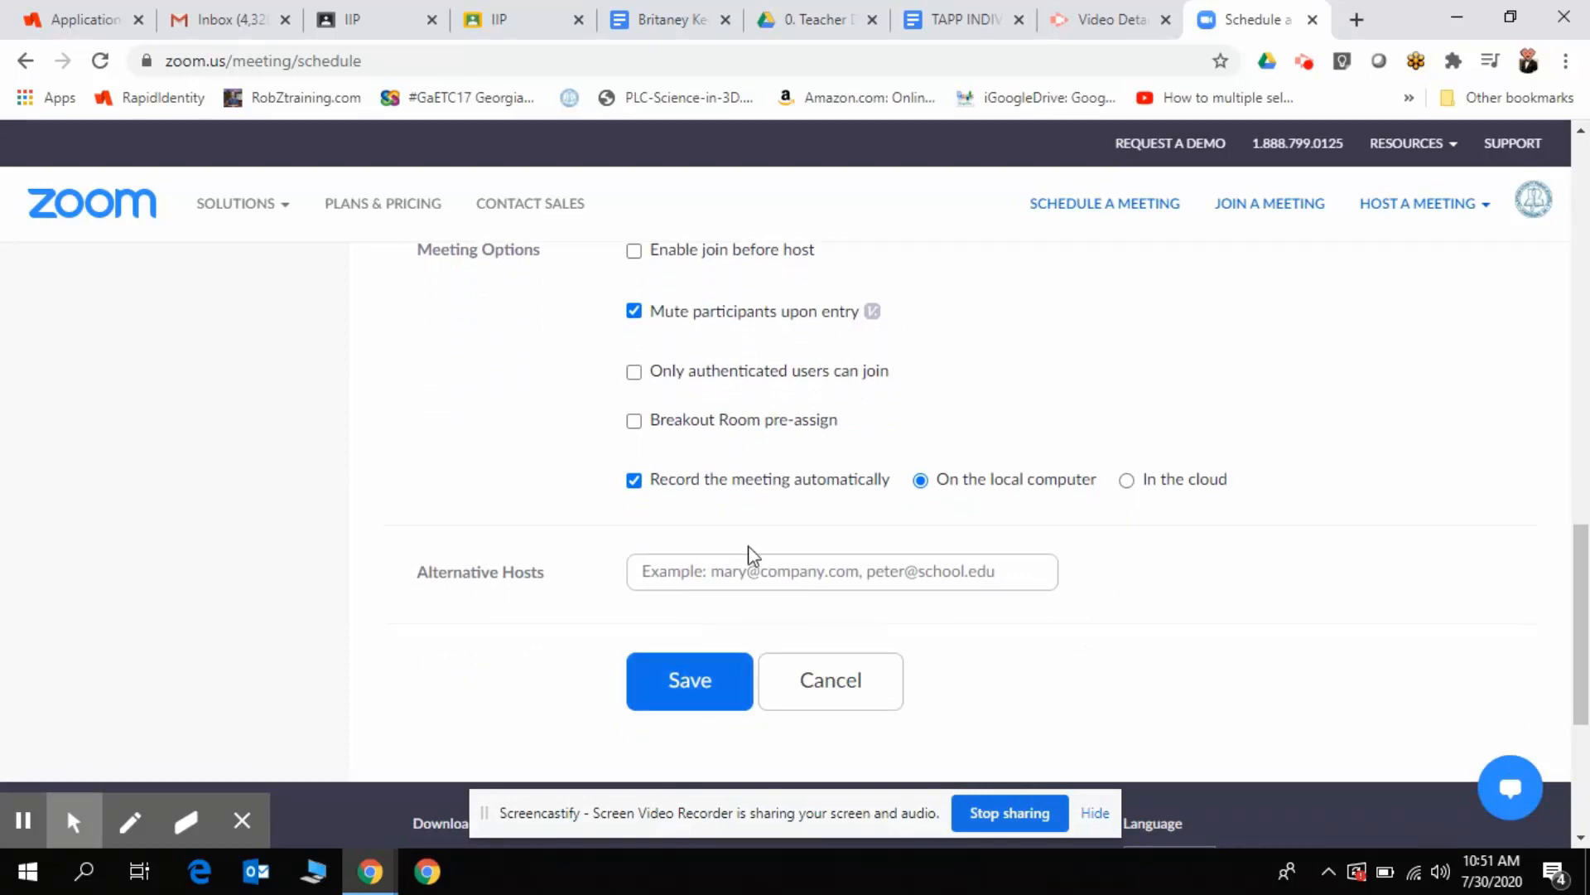
pyautogui.click(725, 684)
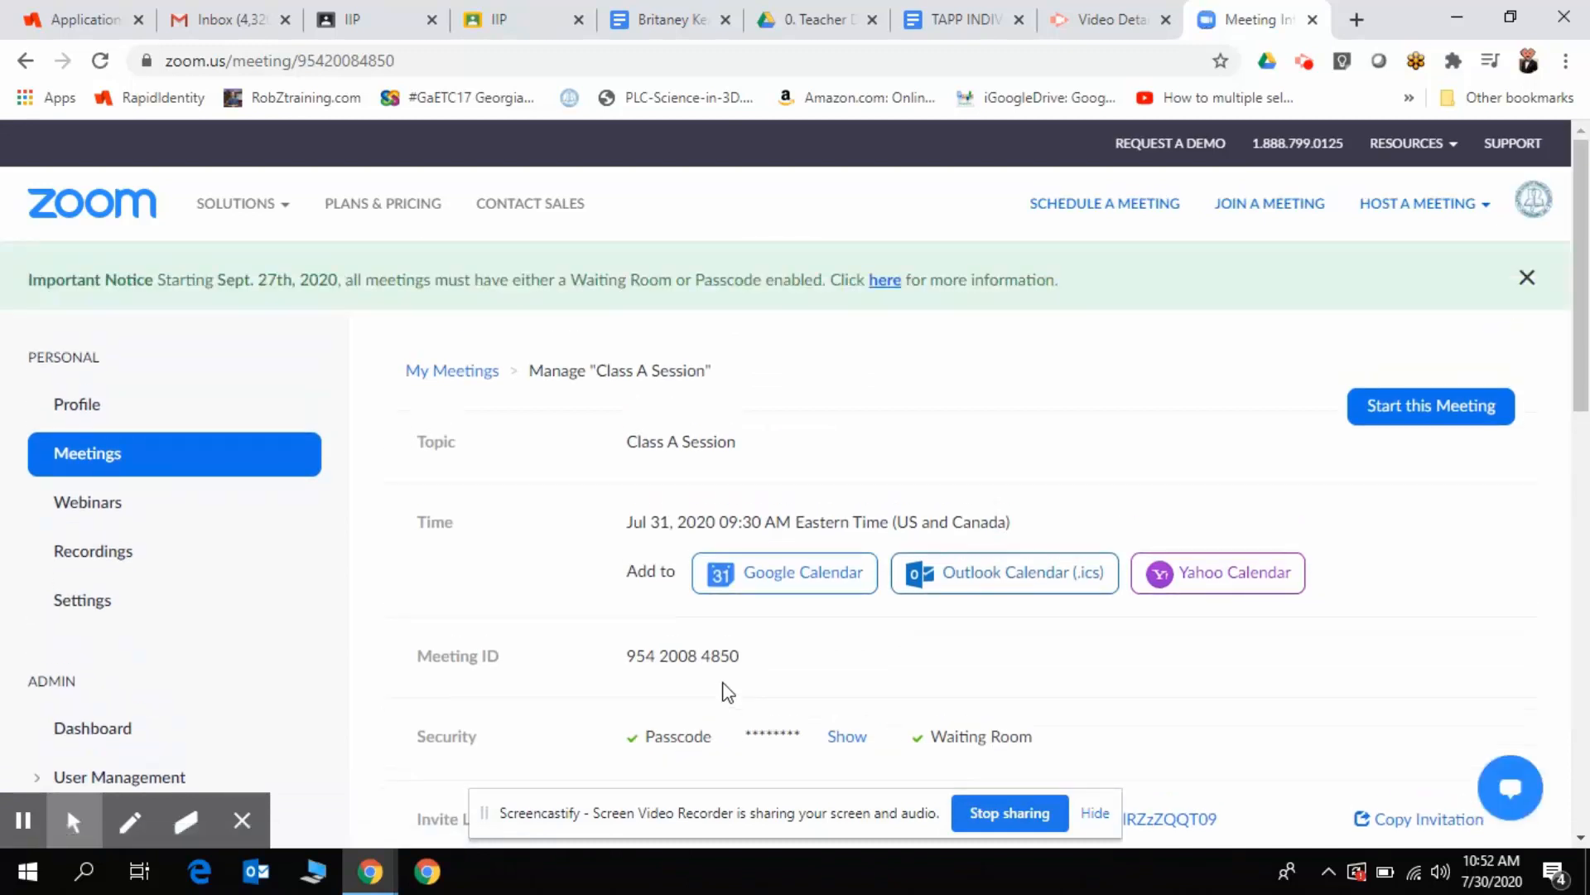
# Add the meeting to Google Calendar, allowing Zoom access with the school account, and save the calendar event
pyautogui.scroll(-1, 952, 534)
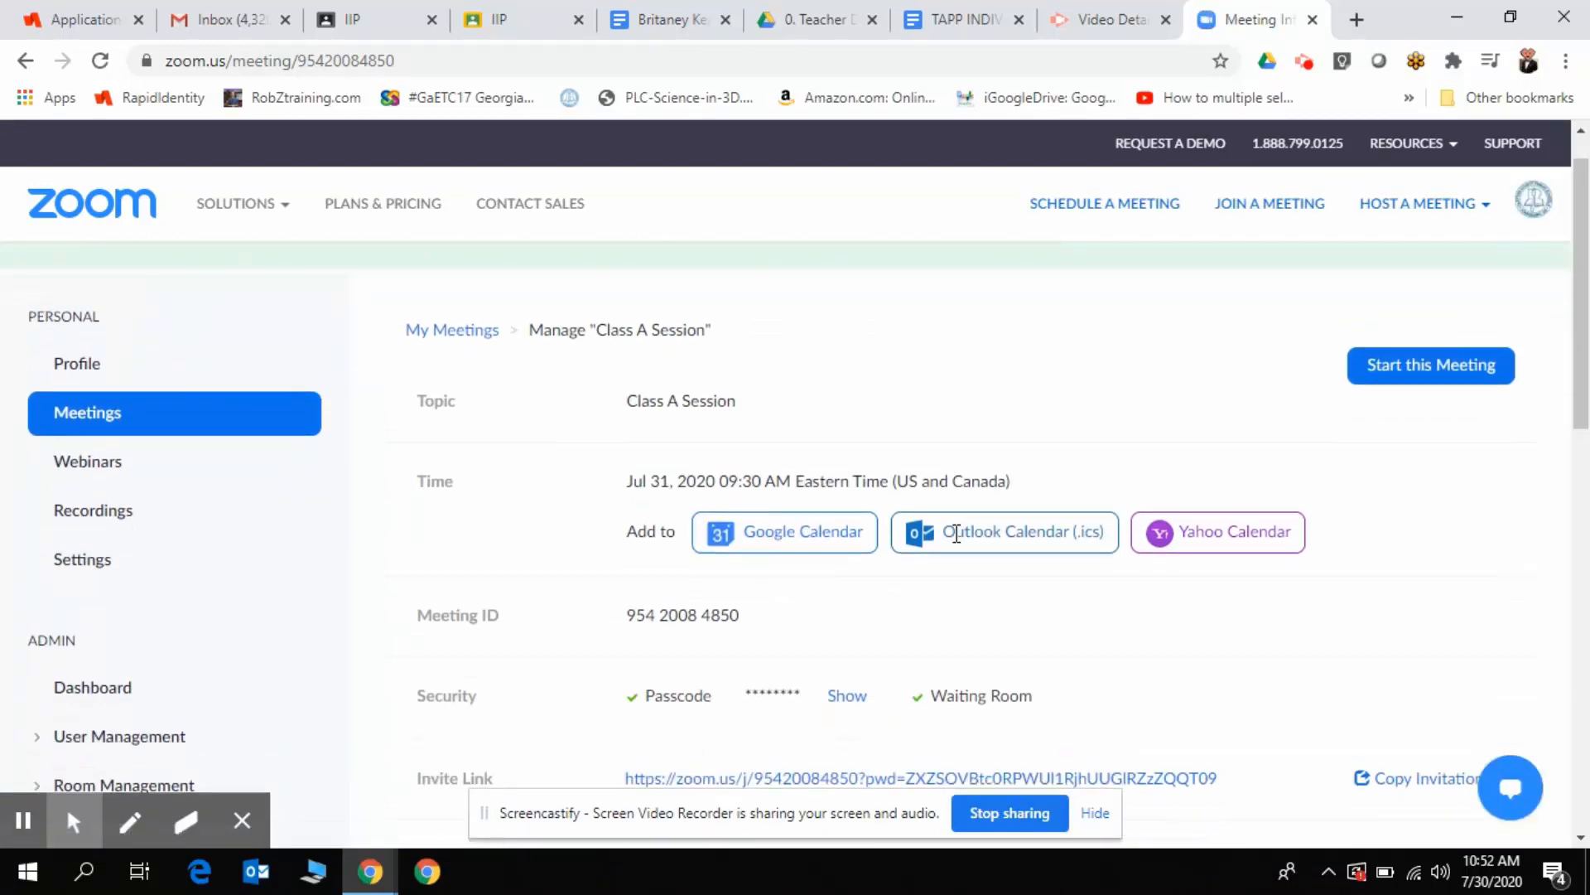
pyautogui.click(859, 522)
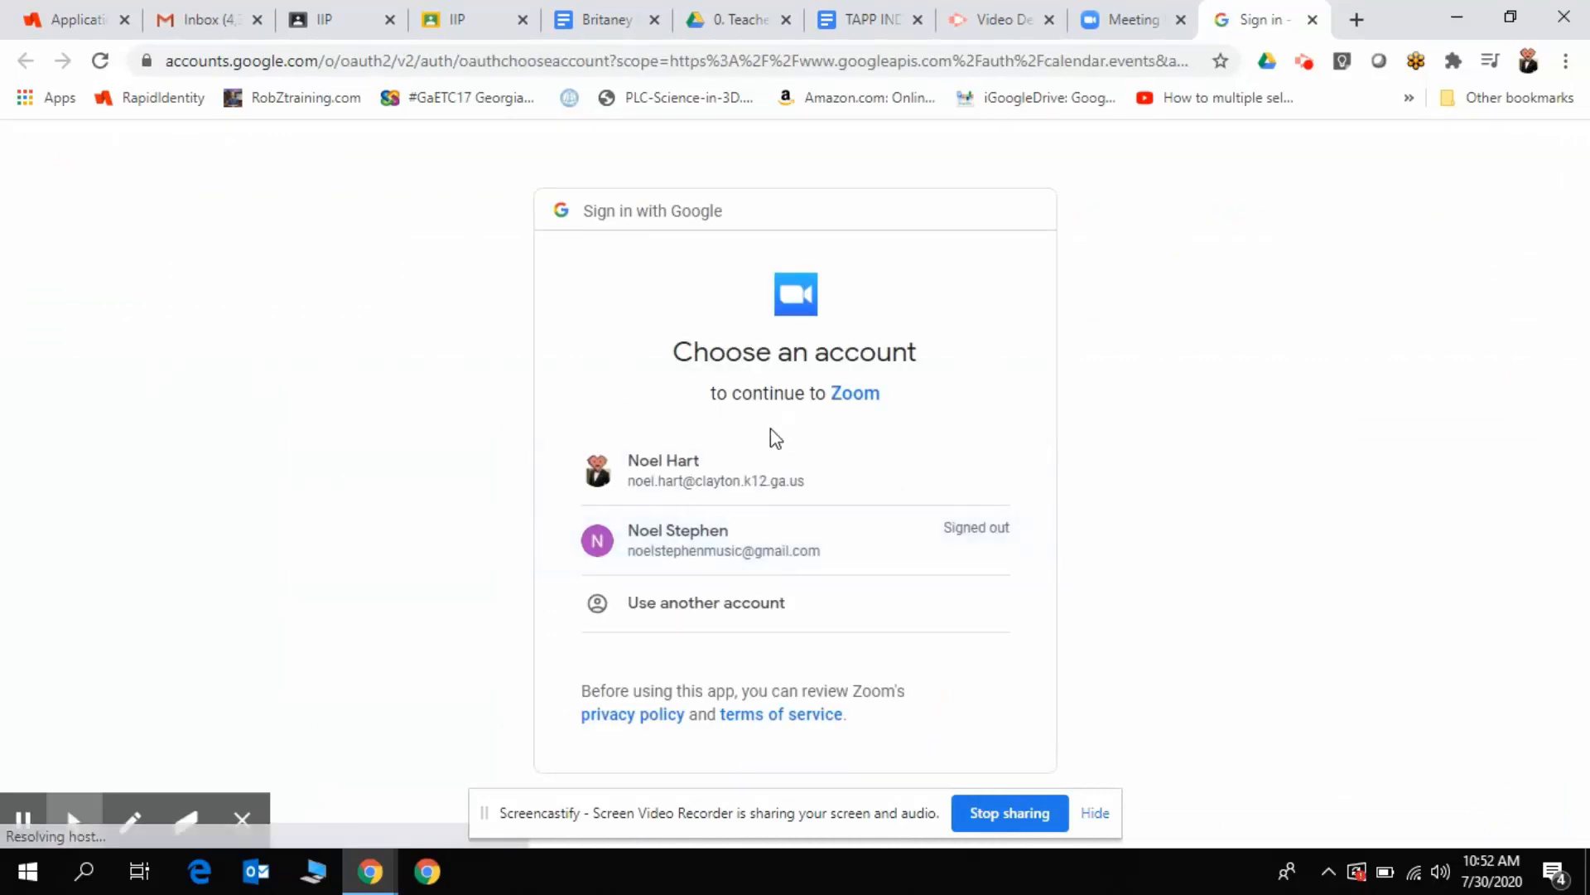
pyautogui.click(768, 470)
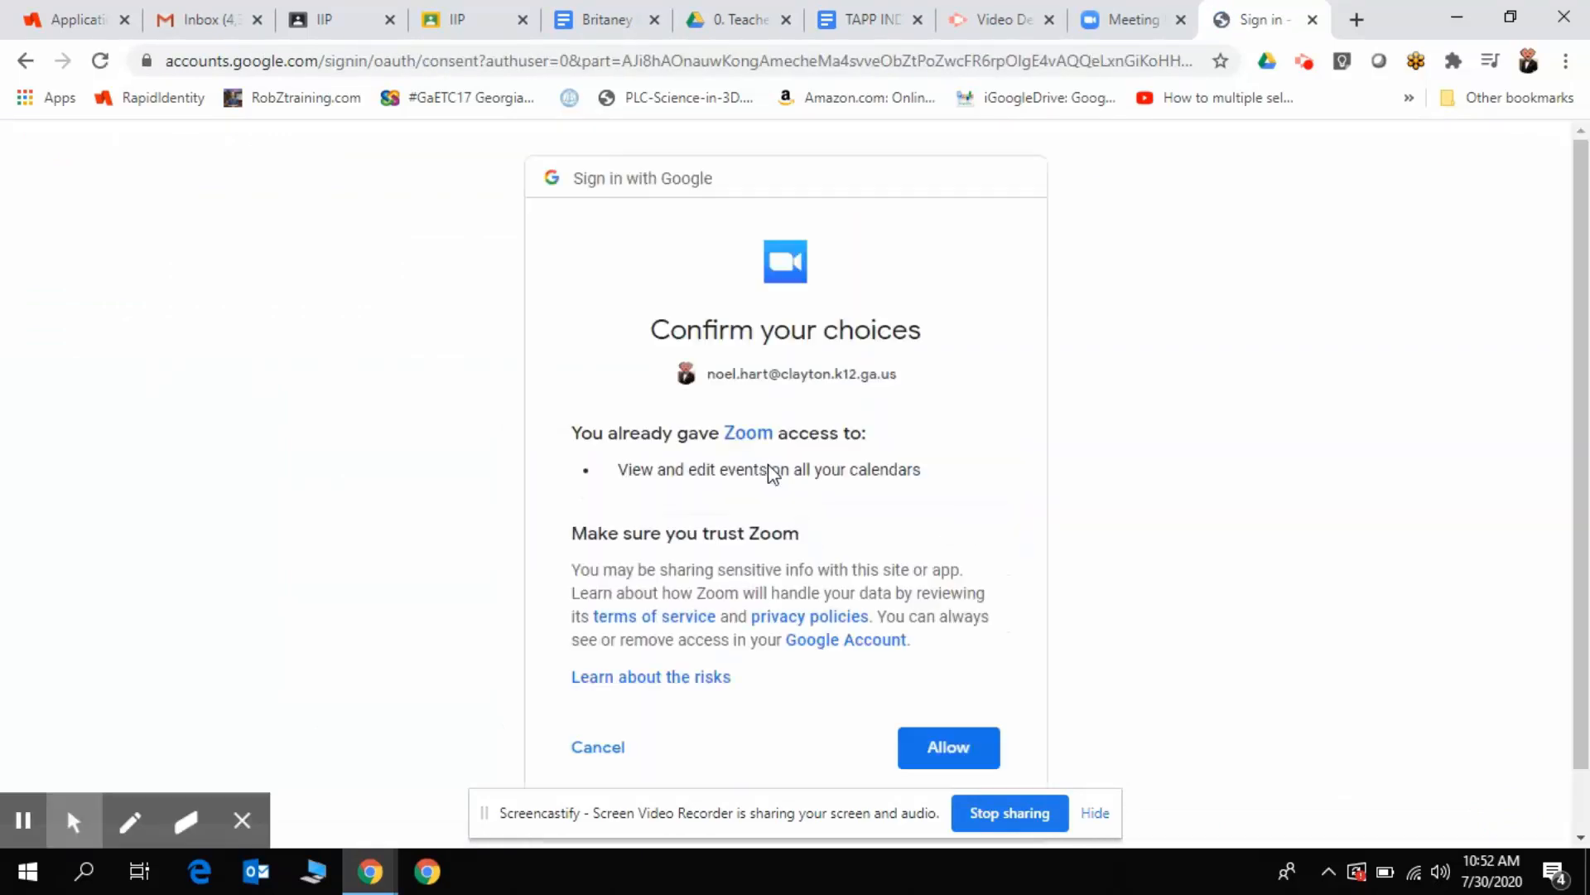
pyautogui.click(948, 745)
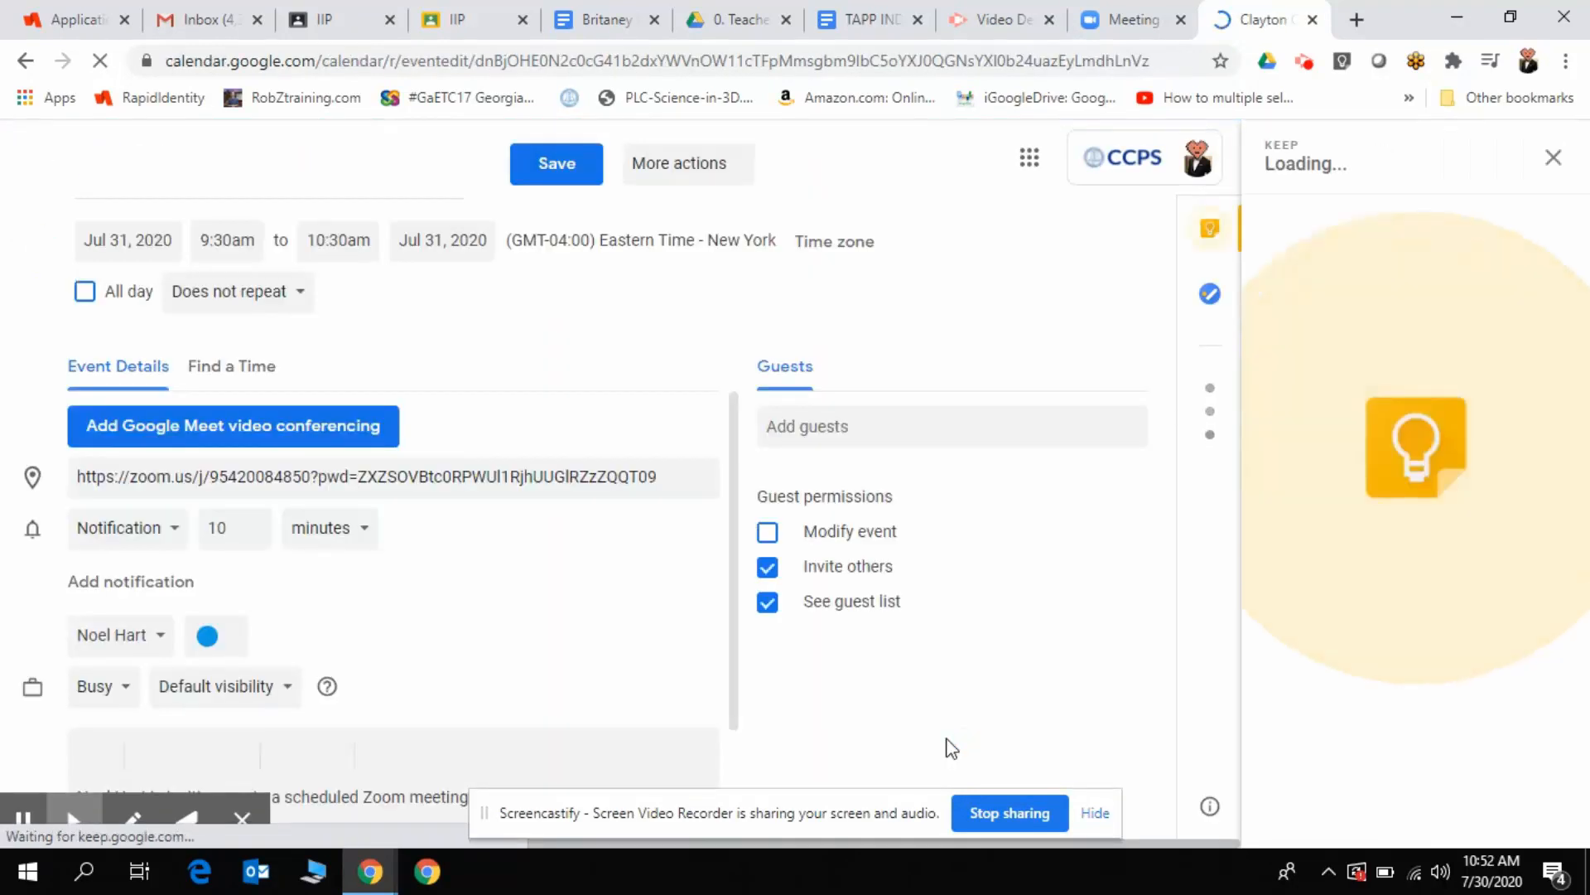
pyautogui.click(600, 168)
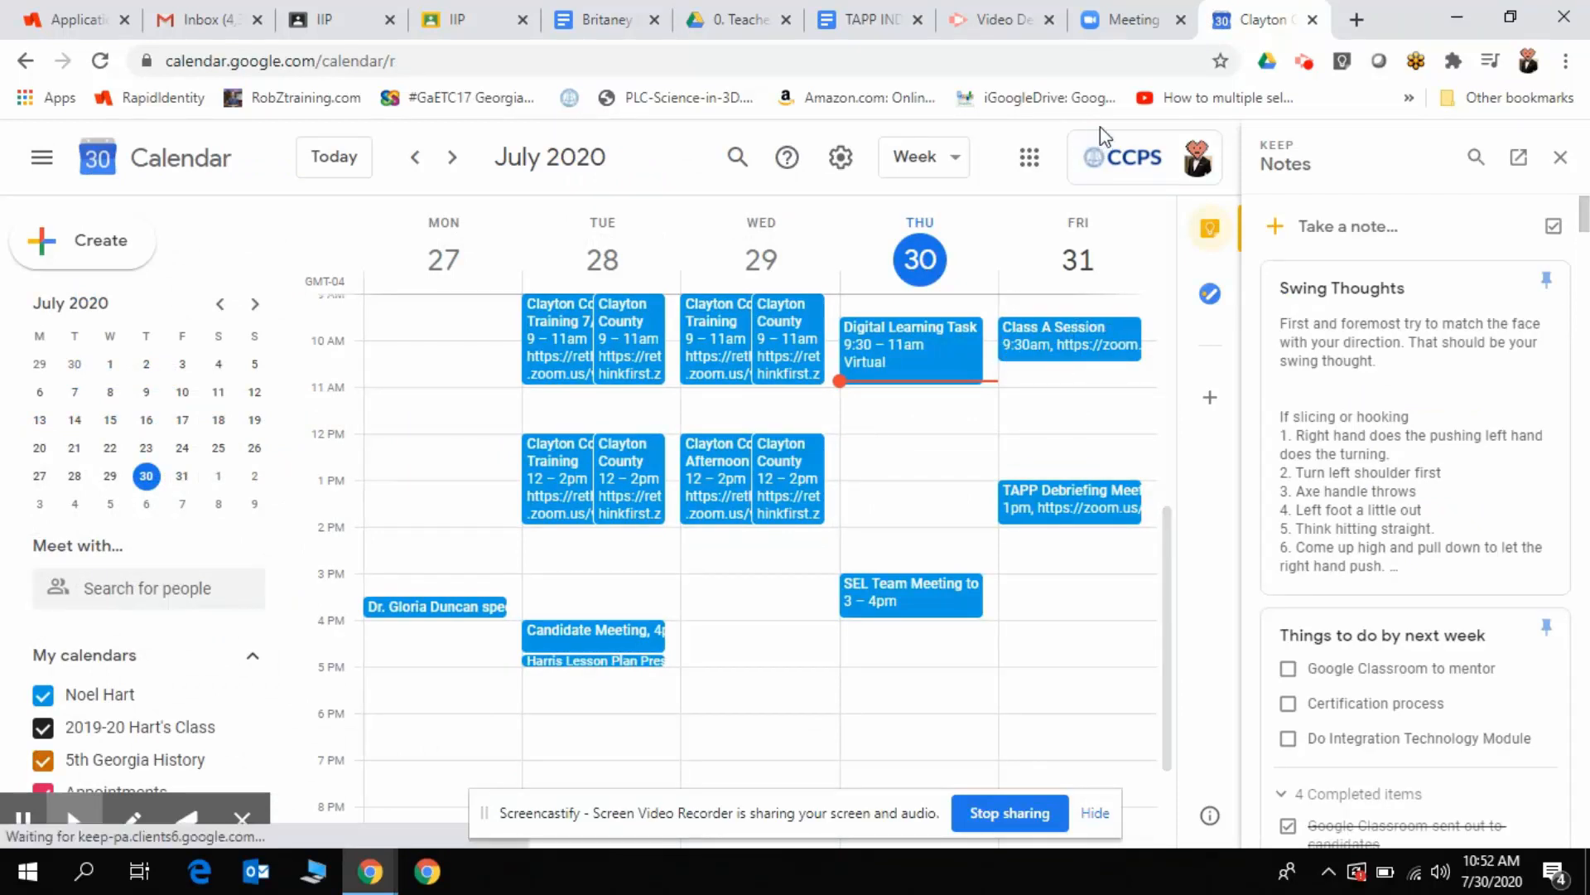
# Return to the Zoom meeting details, open the meeting invitation and copy its full text
pyautogui.click(1139, 21)
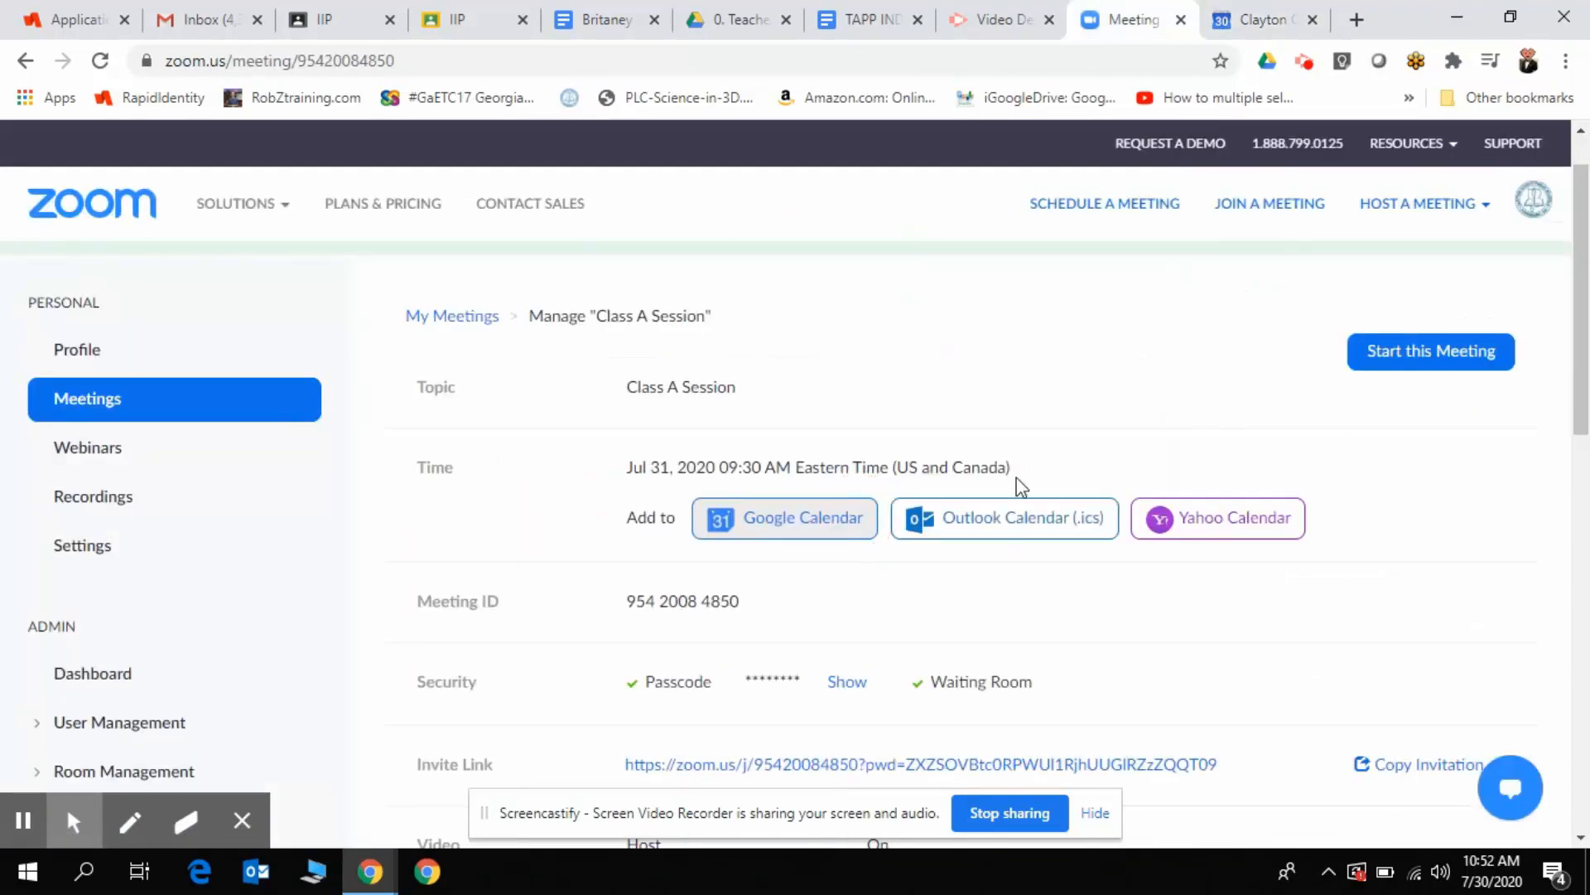
pyautogui.scroll(-4, 1016, 477)
pyautogui.click(1423, 382)
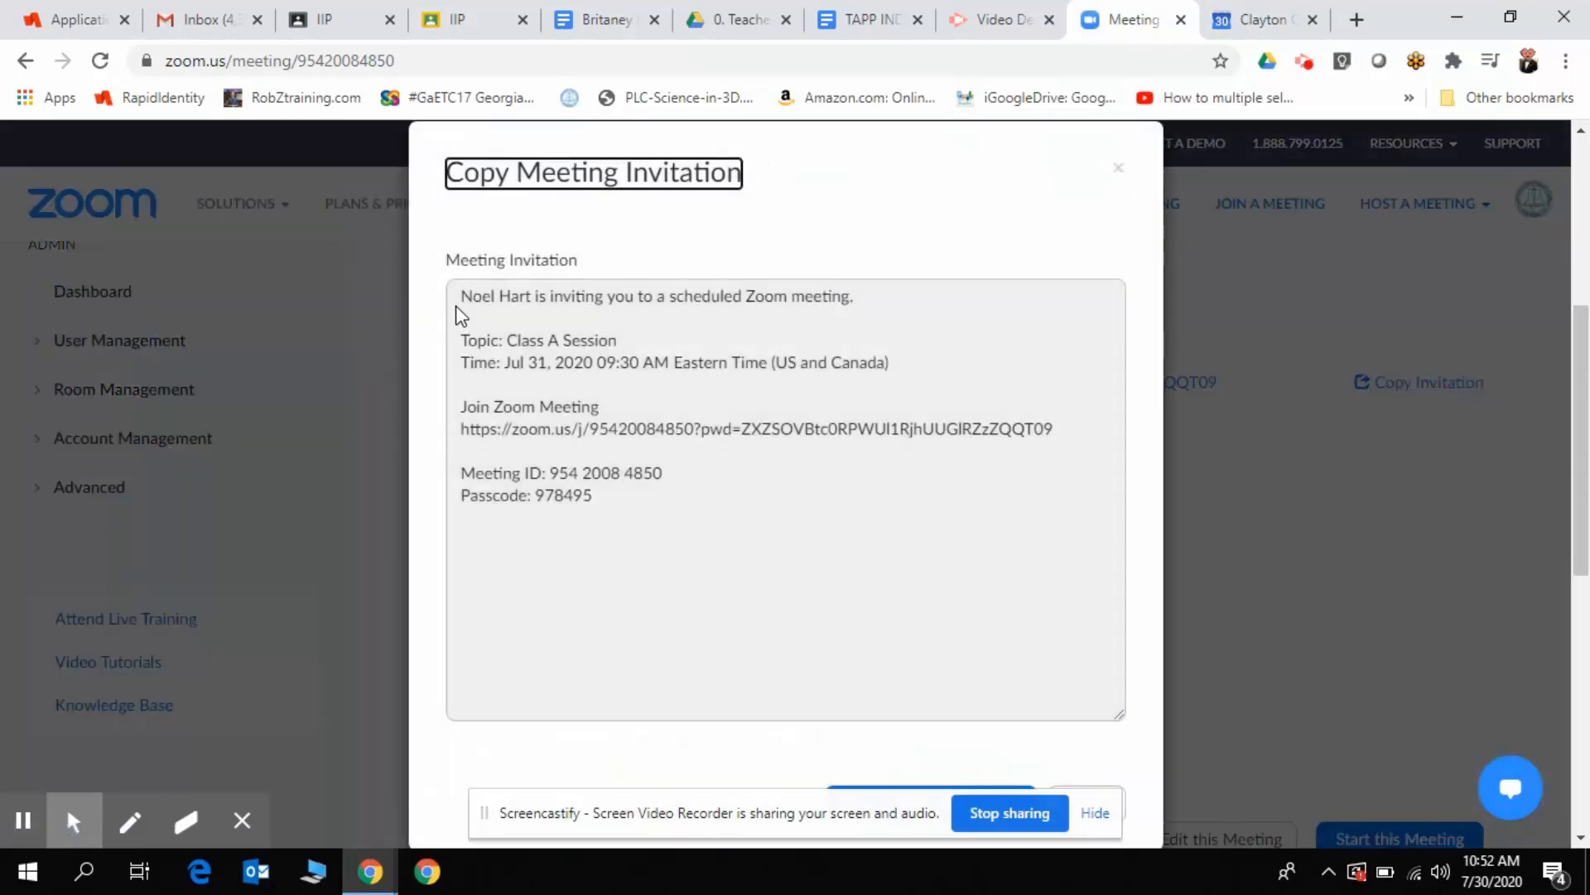
pyautogui.moveTo(461, 300); pyautogui.dragTo(711, 535)
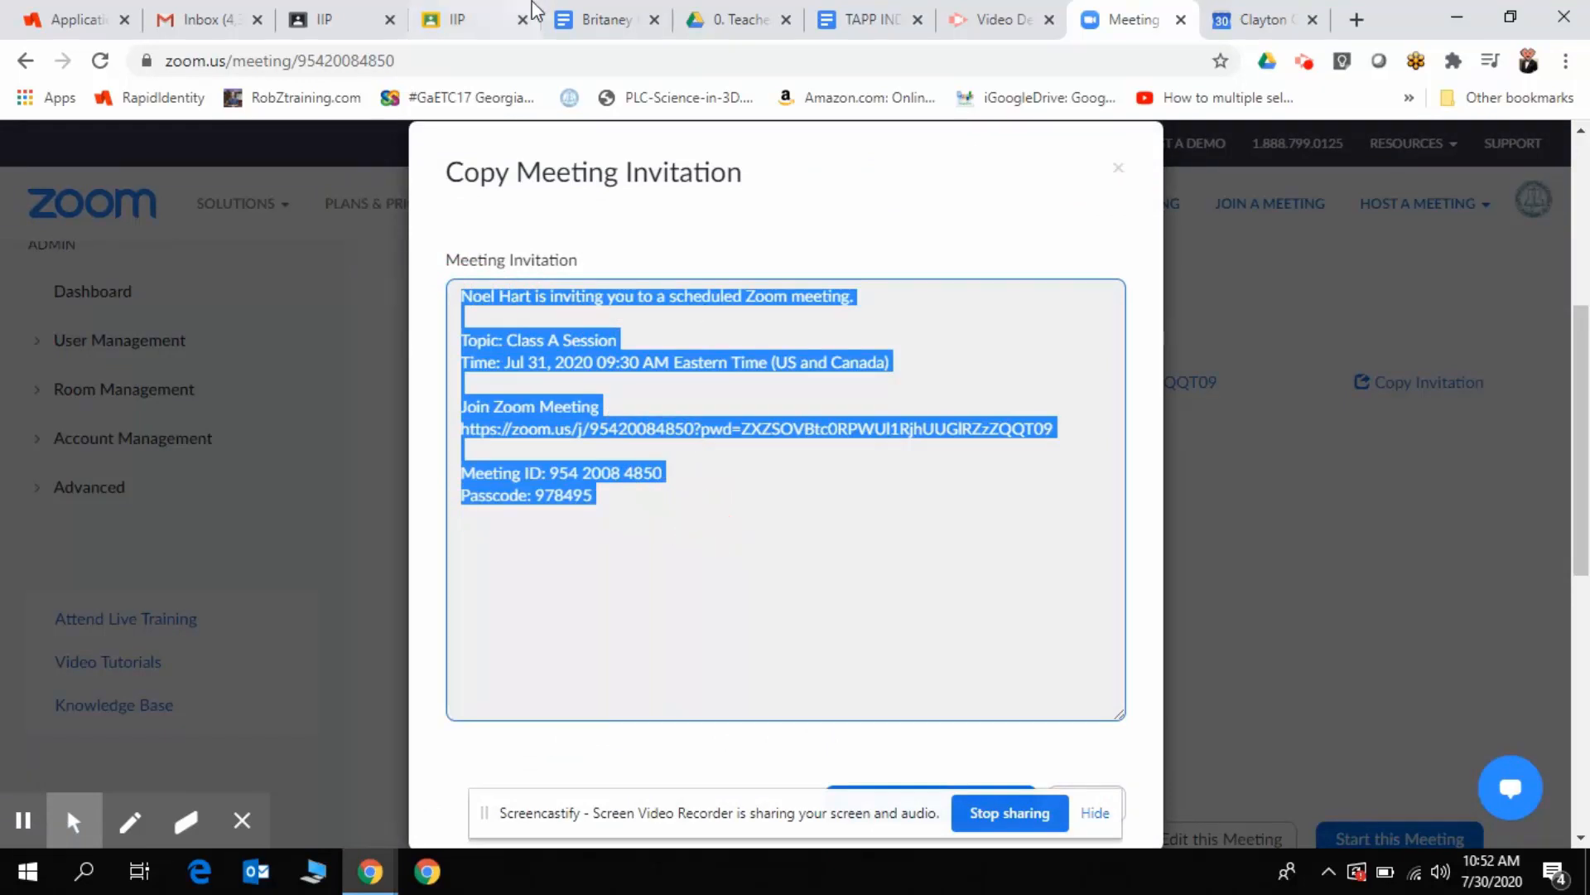
# Switch to Google Classroom and open the Classwork page of the 2020-21 candidates class
pyautogui.click(464, 14)
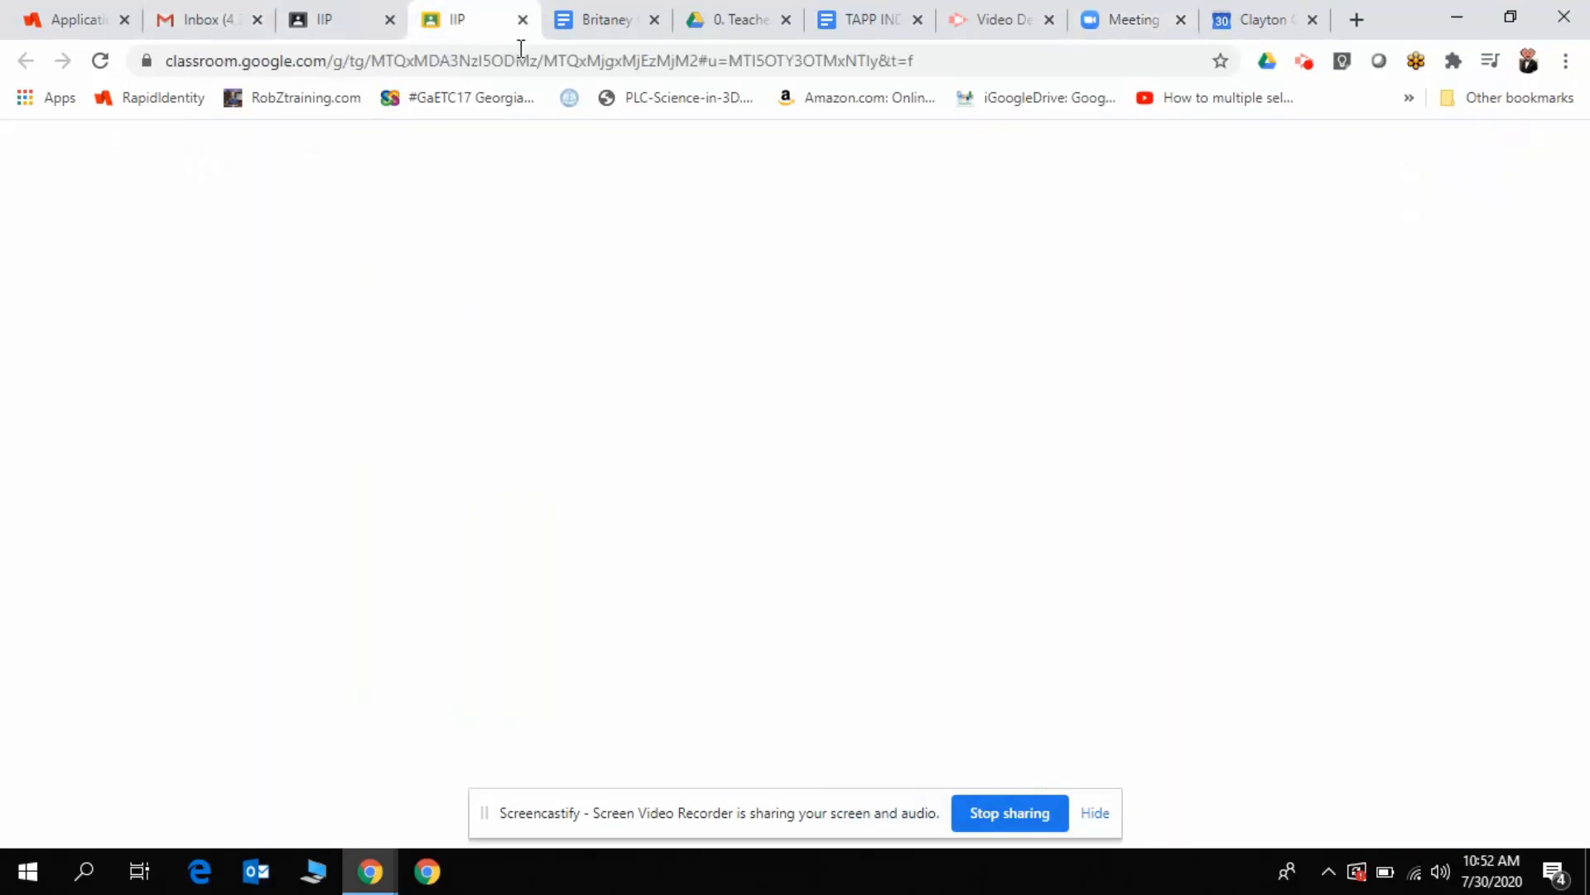
pyautogui.click(326, 24)
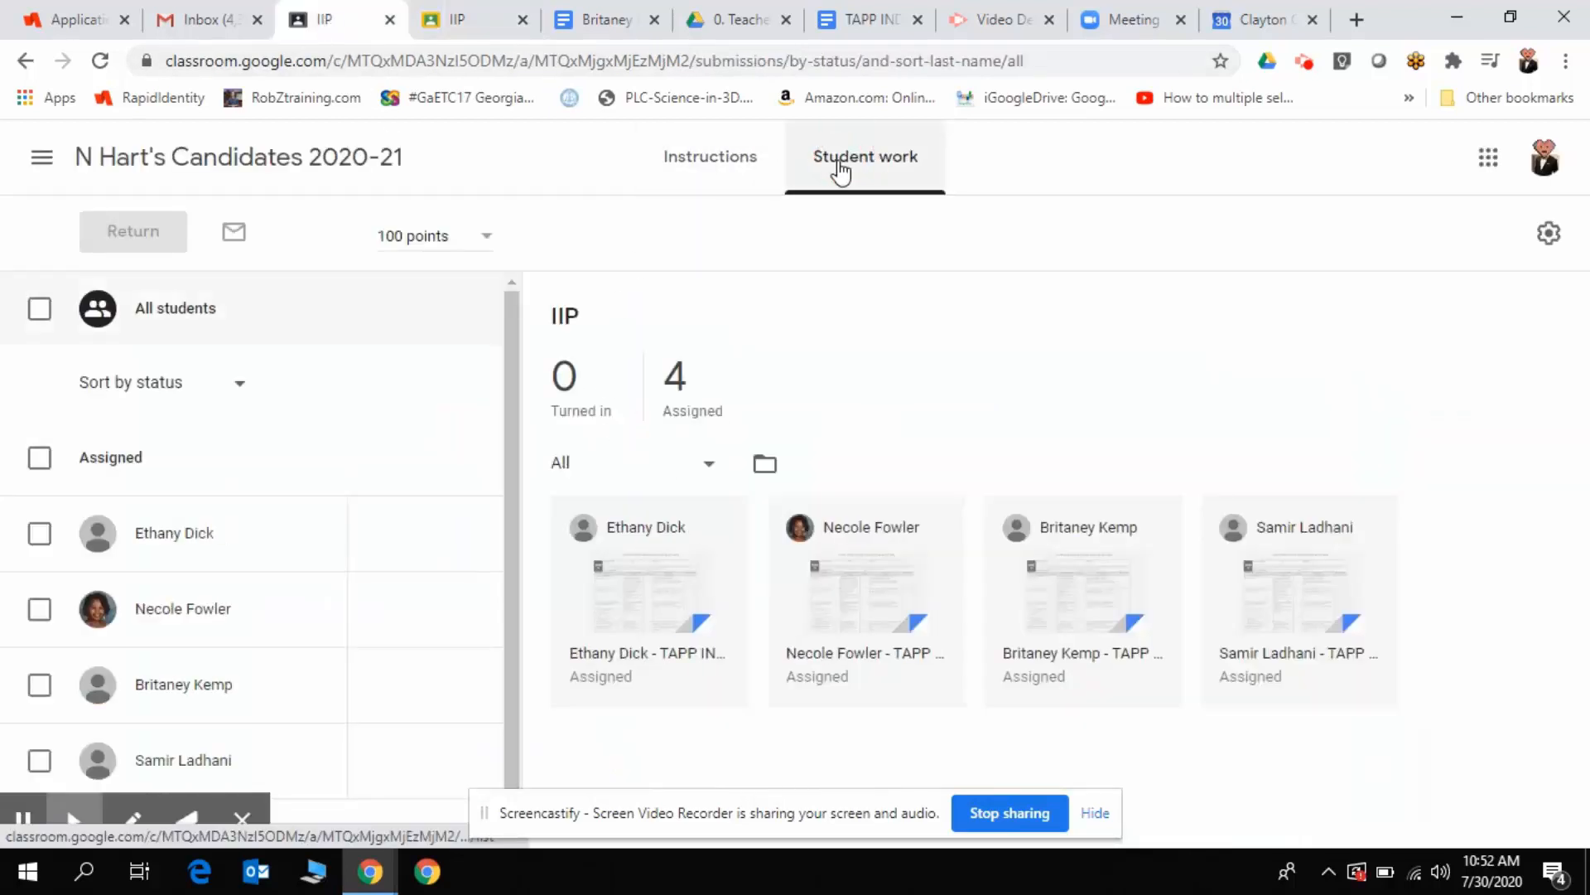
pyautogui.click(712, 164)
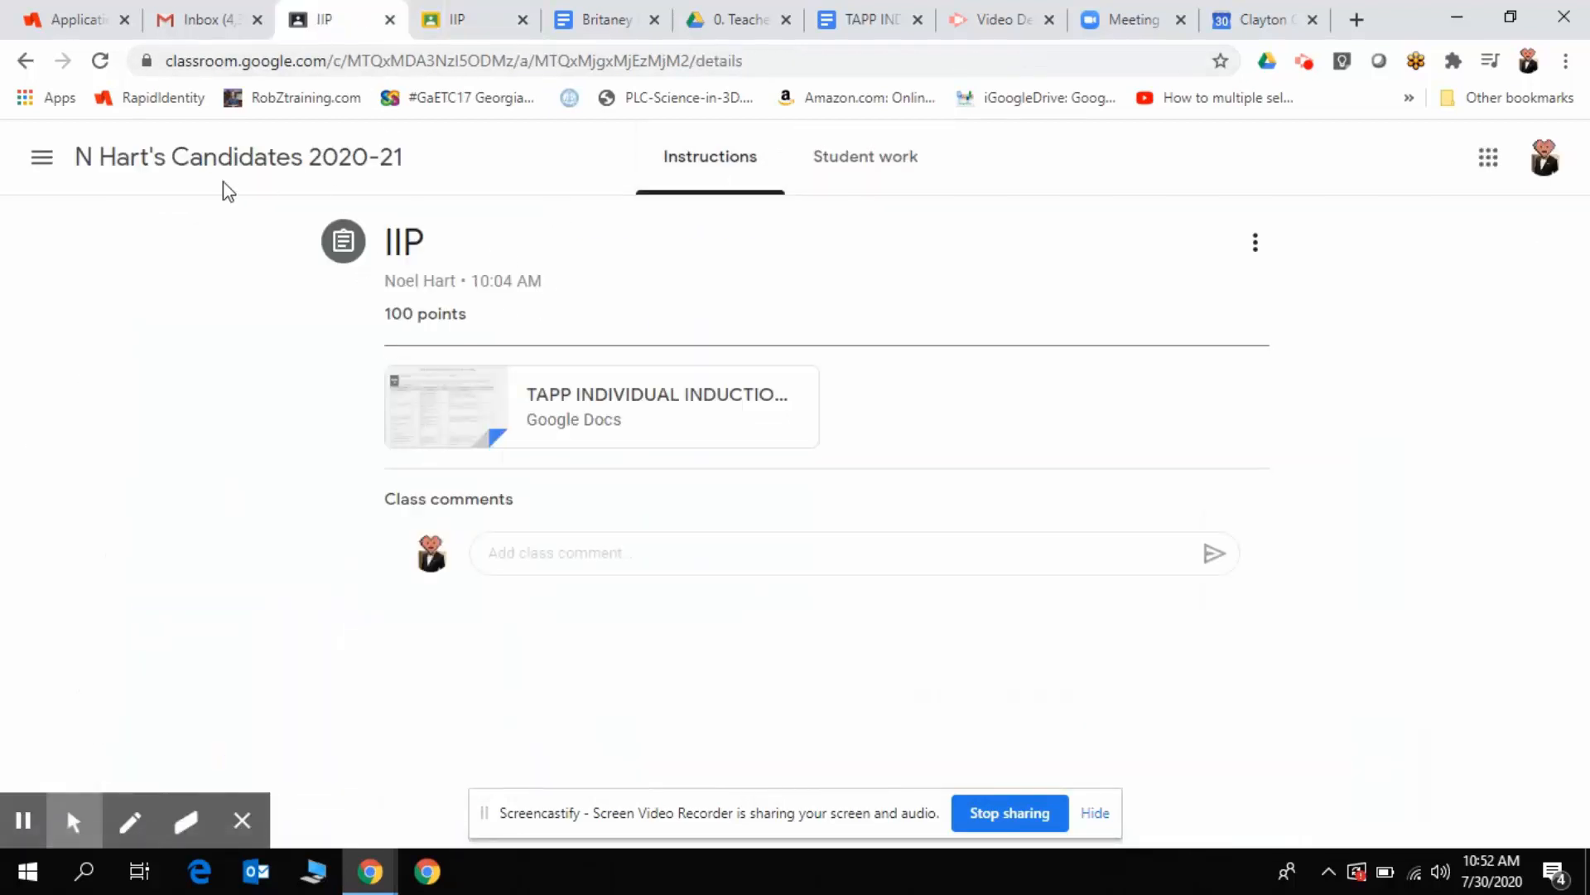
pyautogui.click(170, 162)
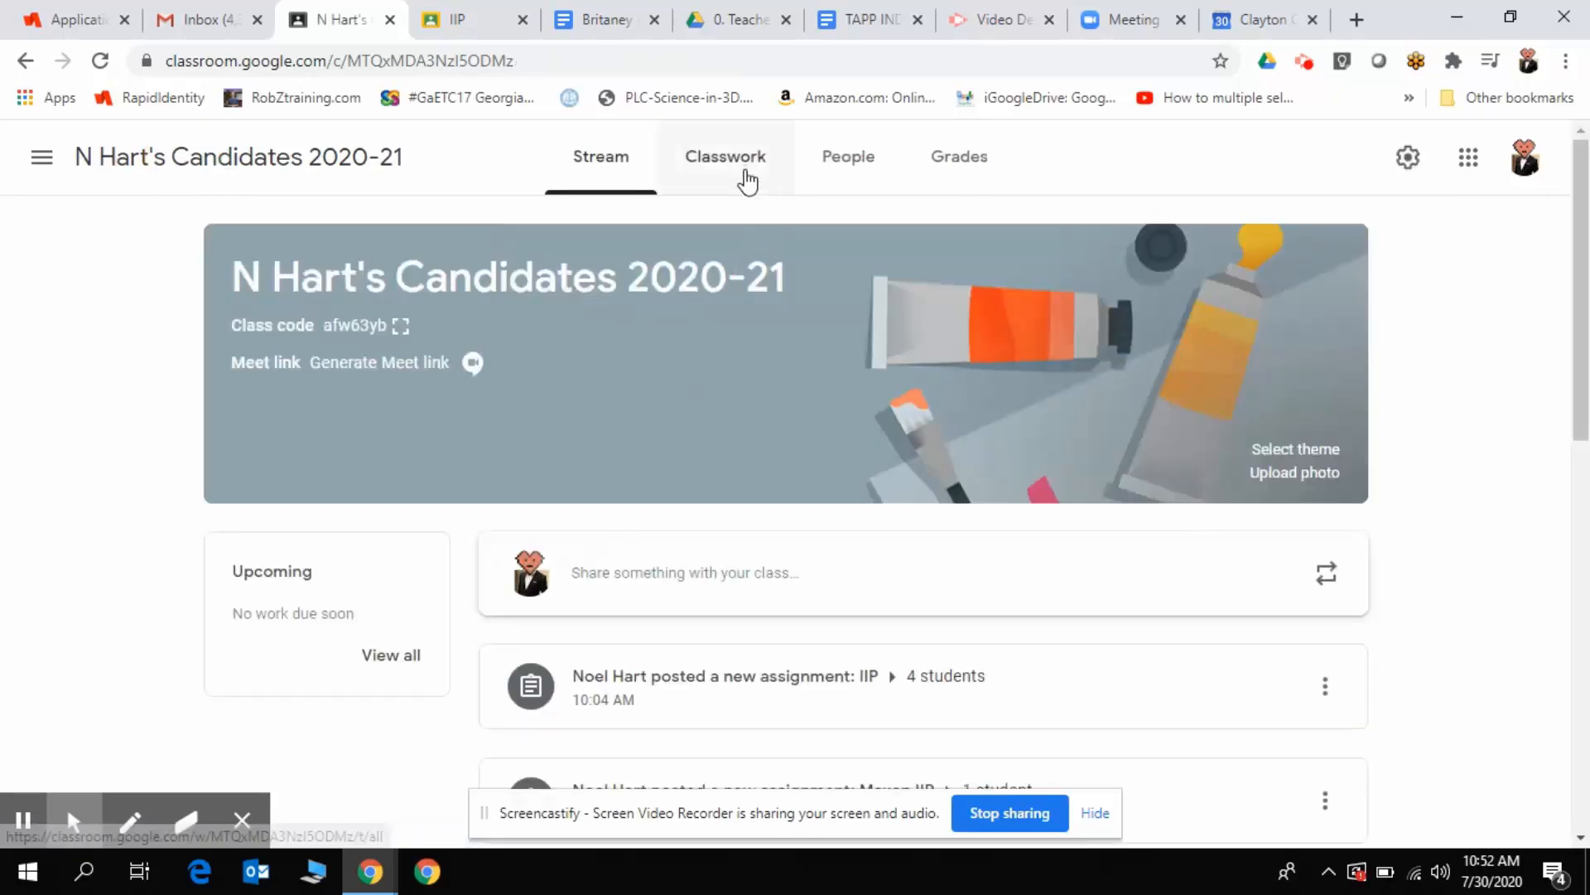
pyautogui.click(745, 174)
# Create a new assignment titled "Virtual Lesson for 7/31"
pyautogui.click(416, 259)
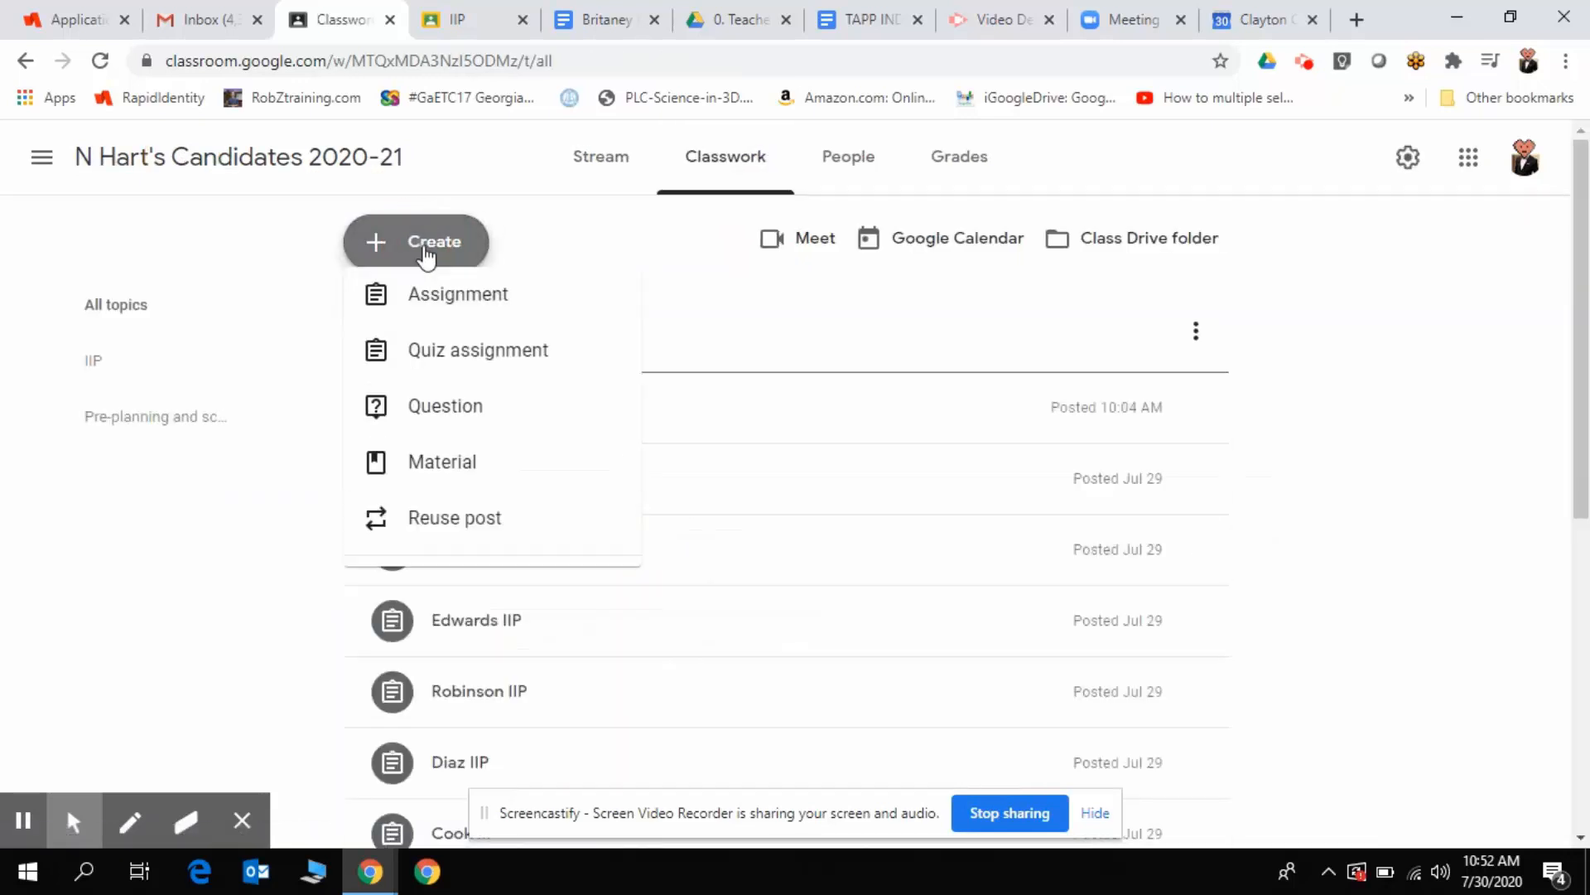
pyautogui.click(507, 332)
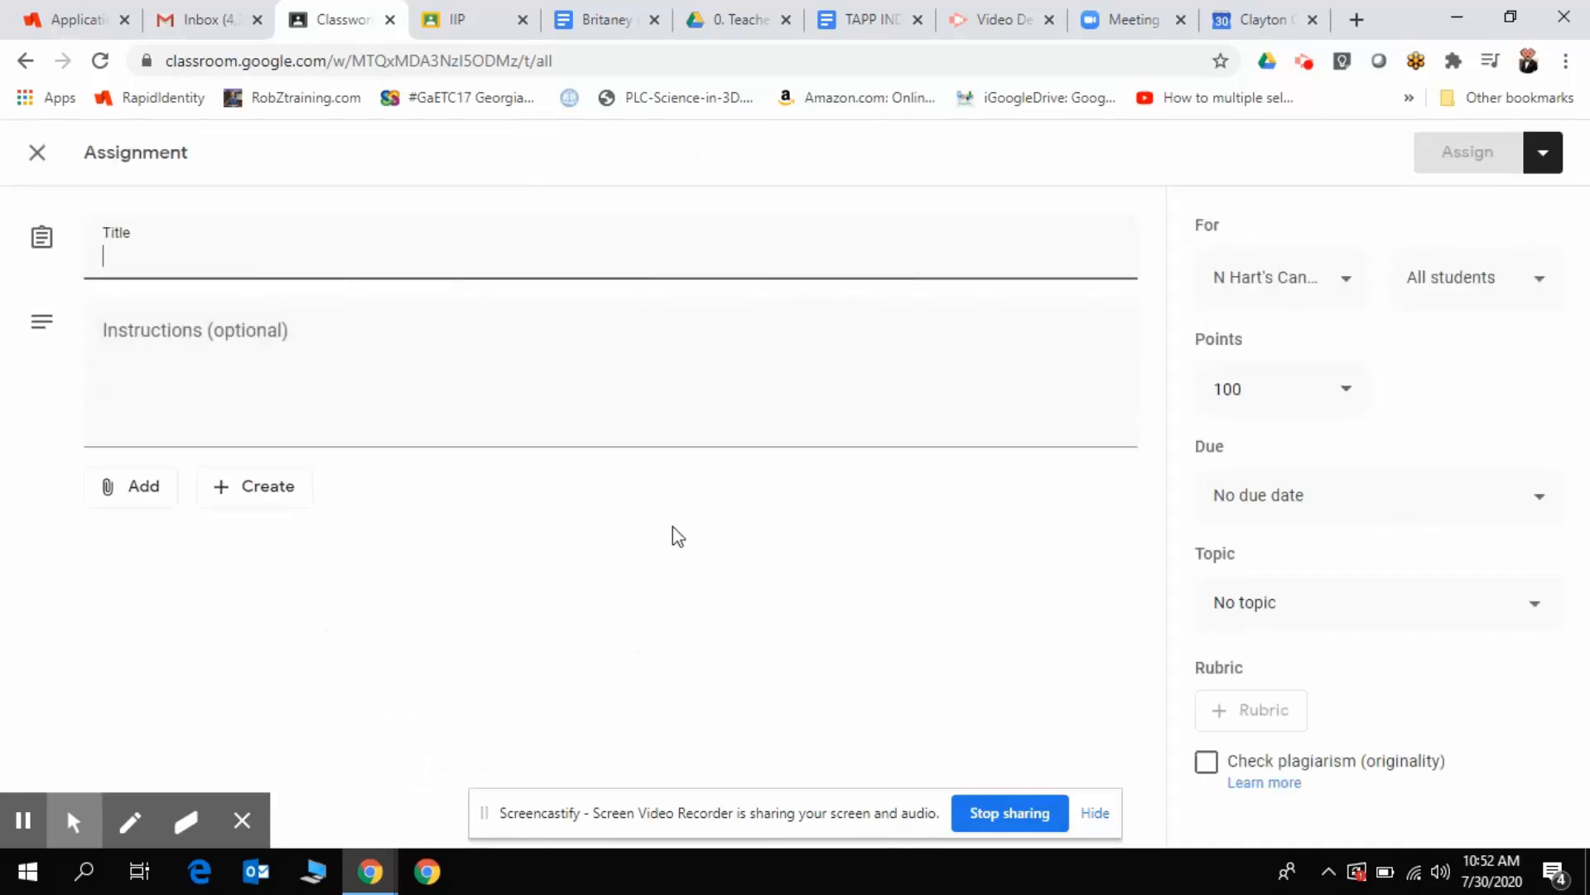
pyautogui.write('Virtual L')
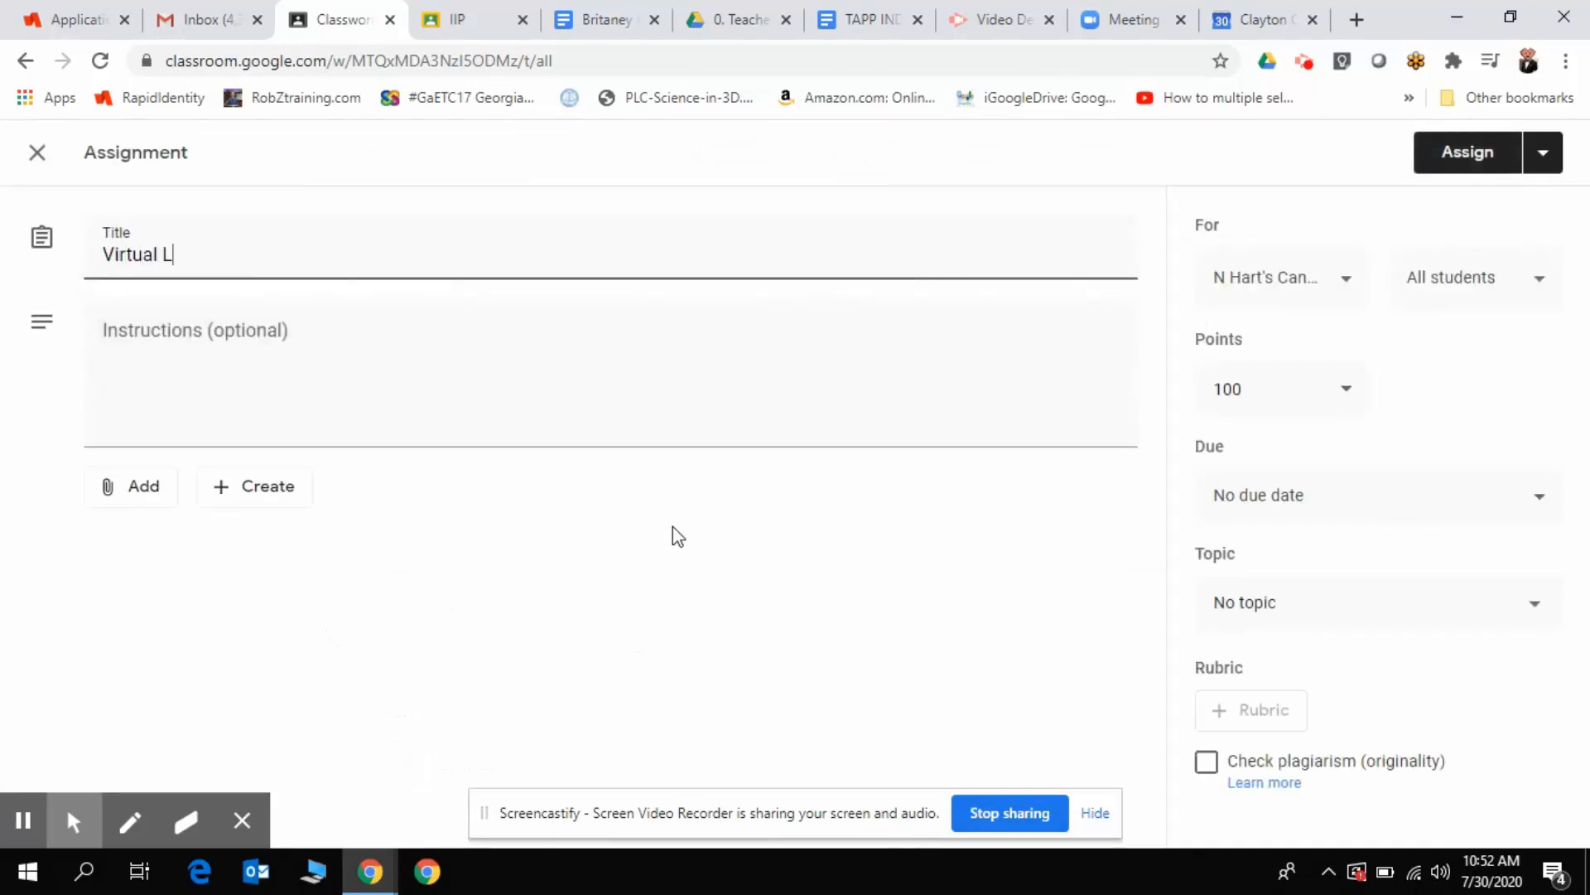
pyautogui.write('esson for 7/31')
# Post the assignment with the copied Zoom invitation and its passcode pasted into the instructions, and expand the posted entry
pyautogui.click(440, 429)
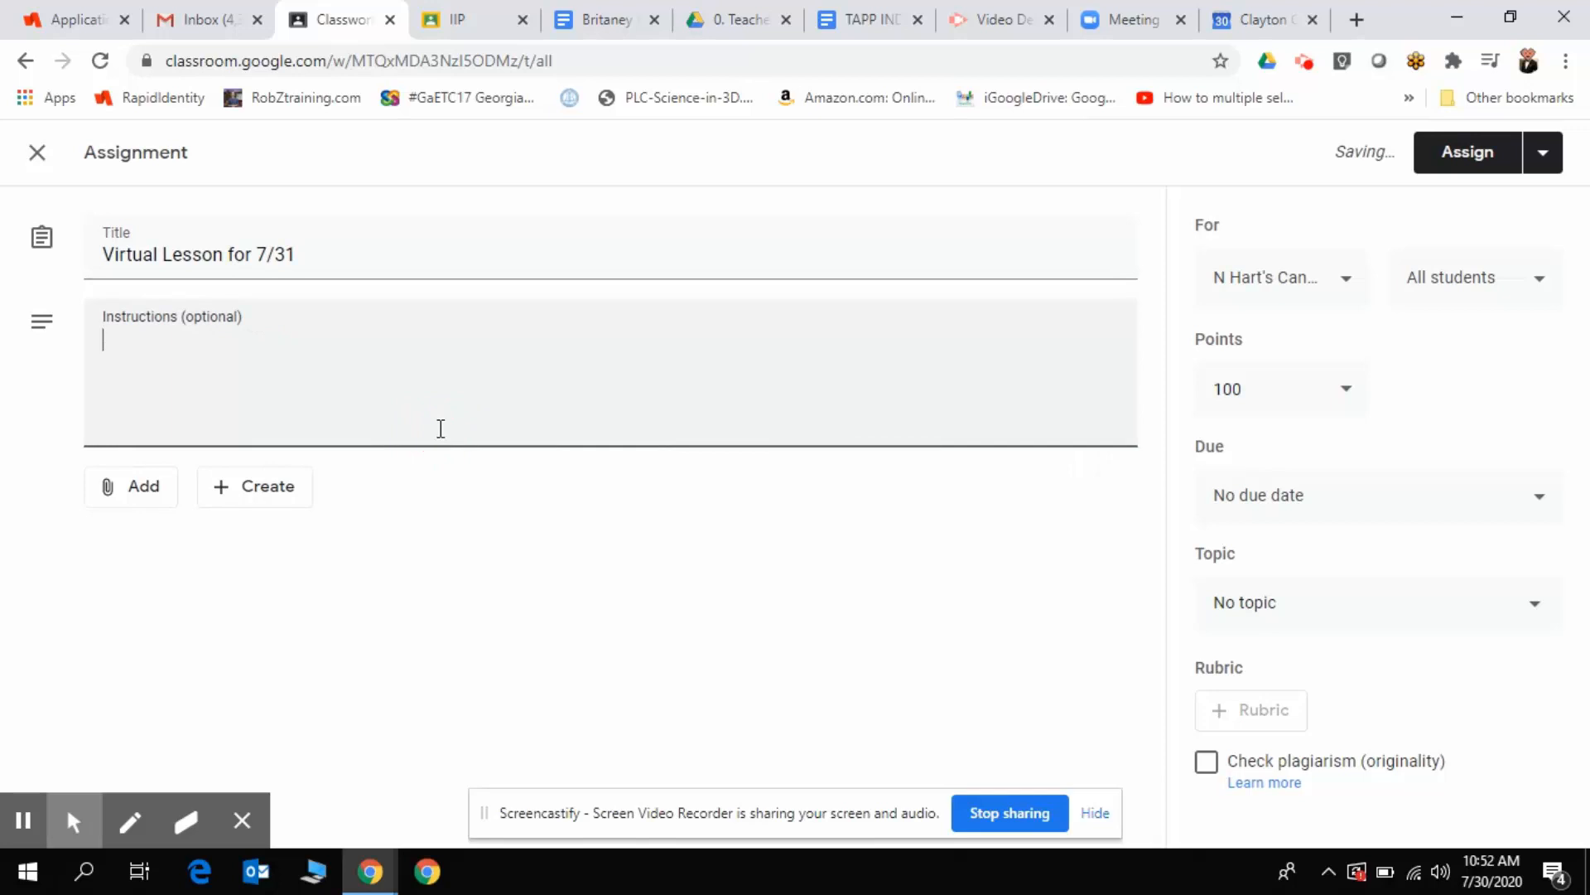
pyautogui.hotkey('ctrl', 'v')
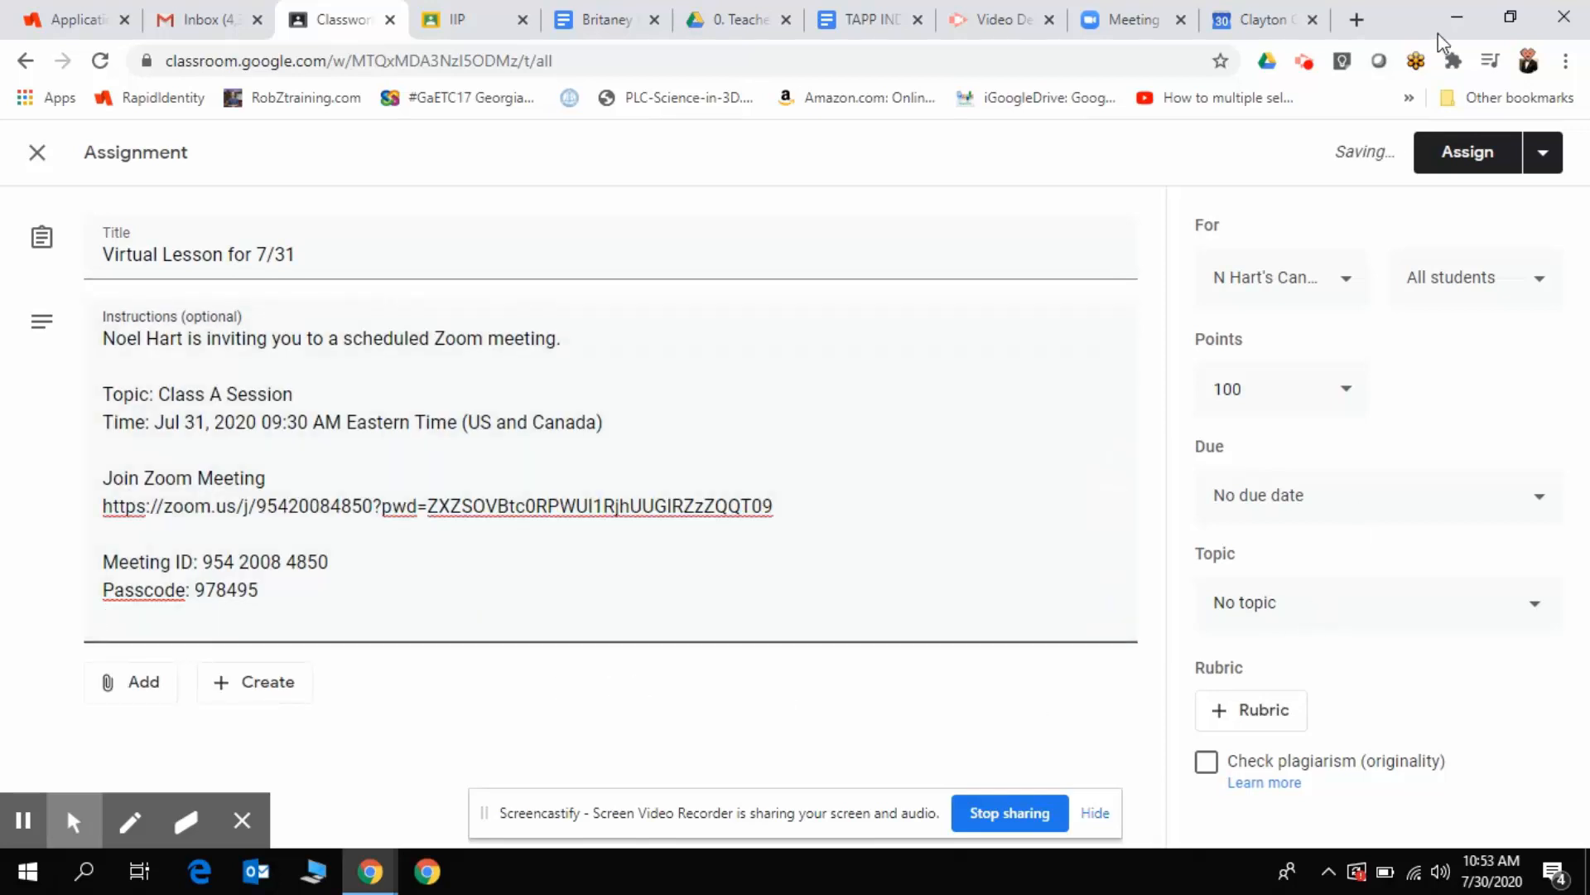
pyautogui.click(1451, 169)
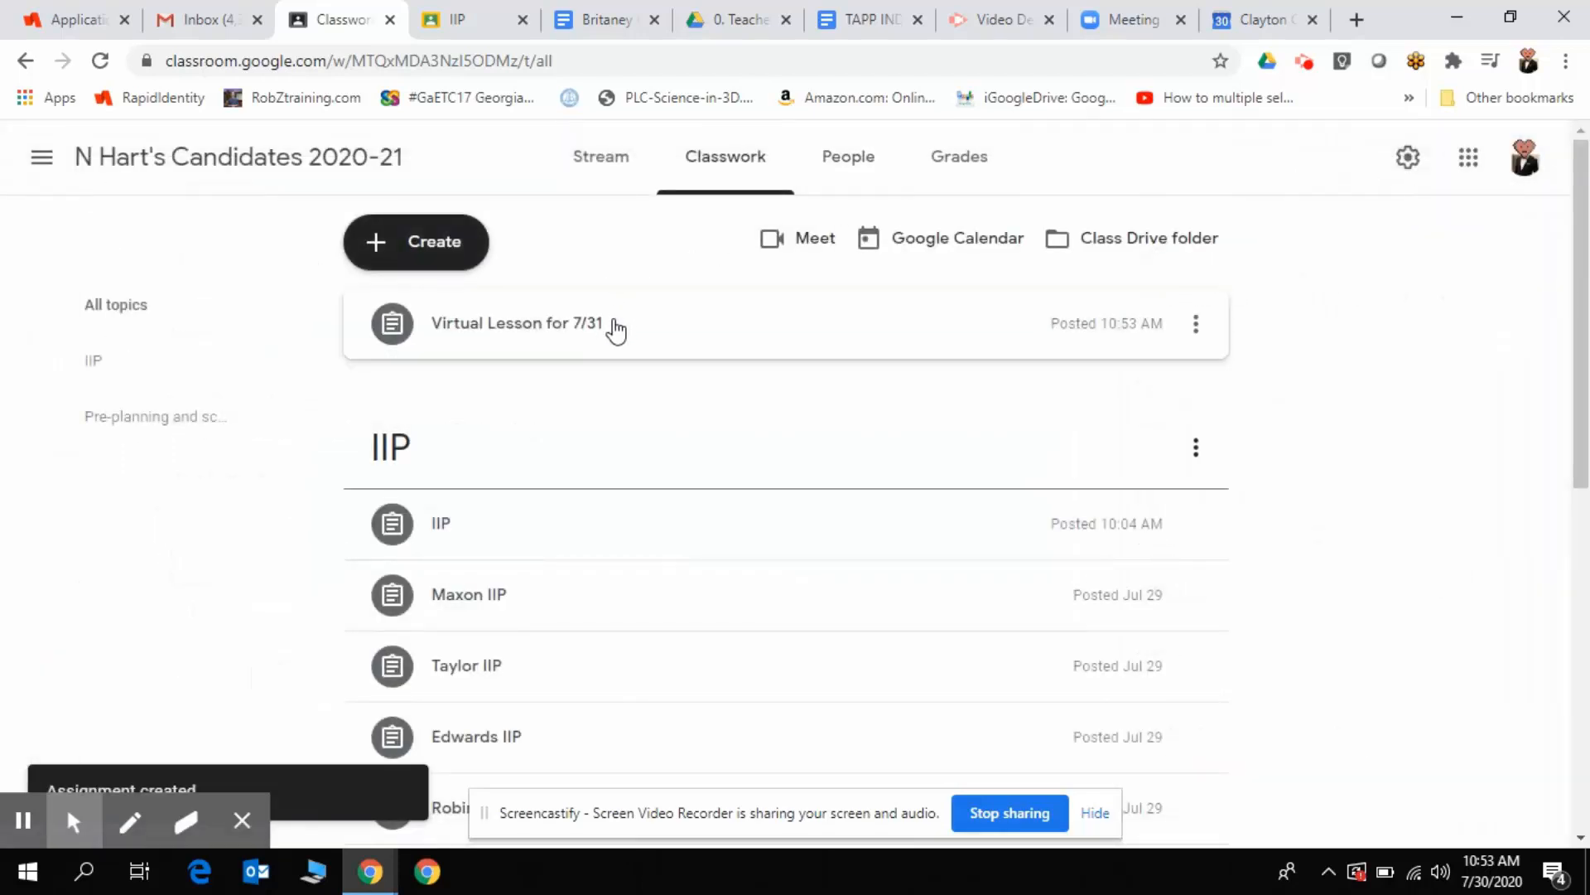
pyautogui.click(615, 330)
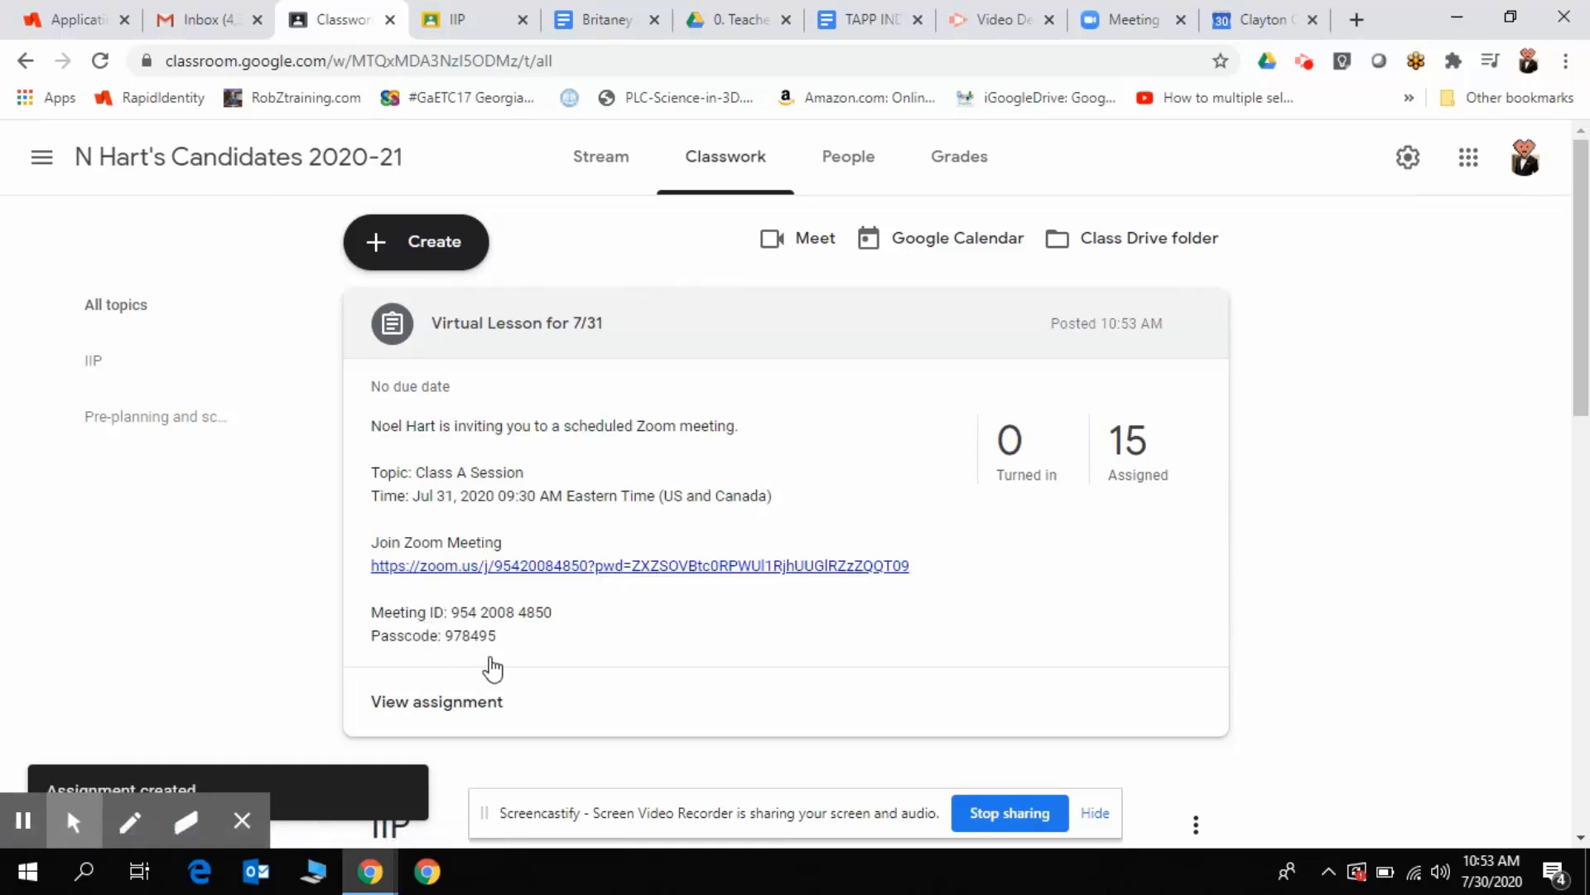
# Start the Zoom meeting from the link in the posted assignment without joining audio, and end the meeting for all
pyautogui.click(514, 567)
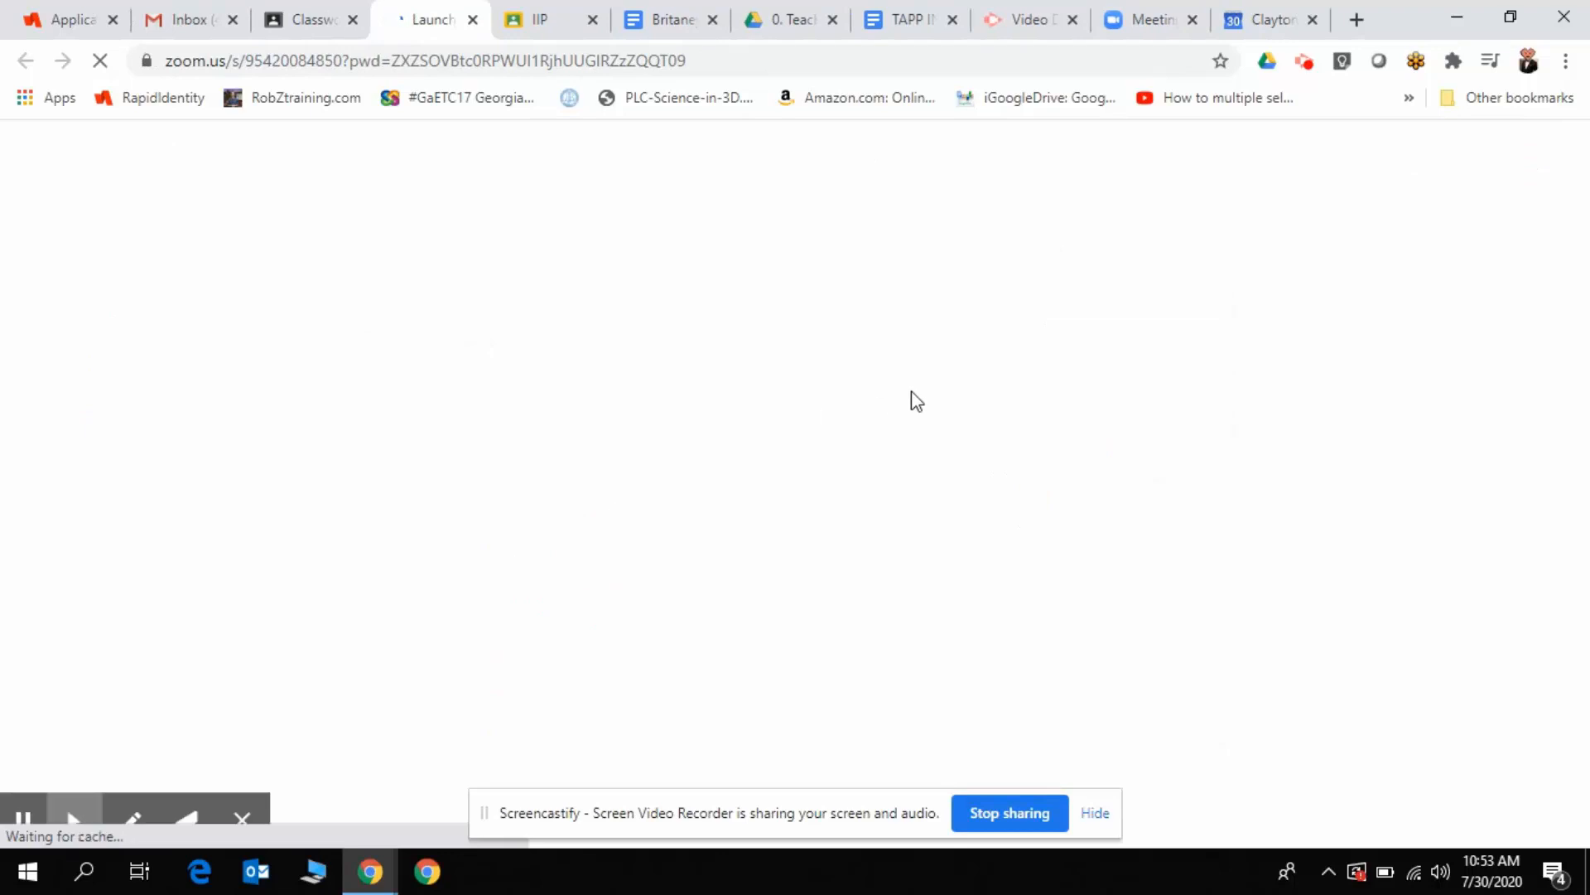
pyautogui.click(870, 265)
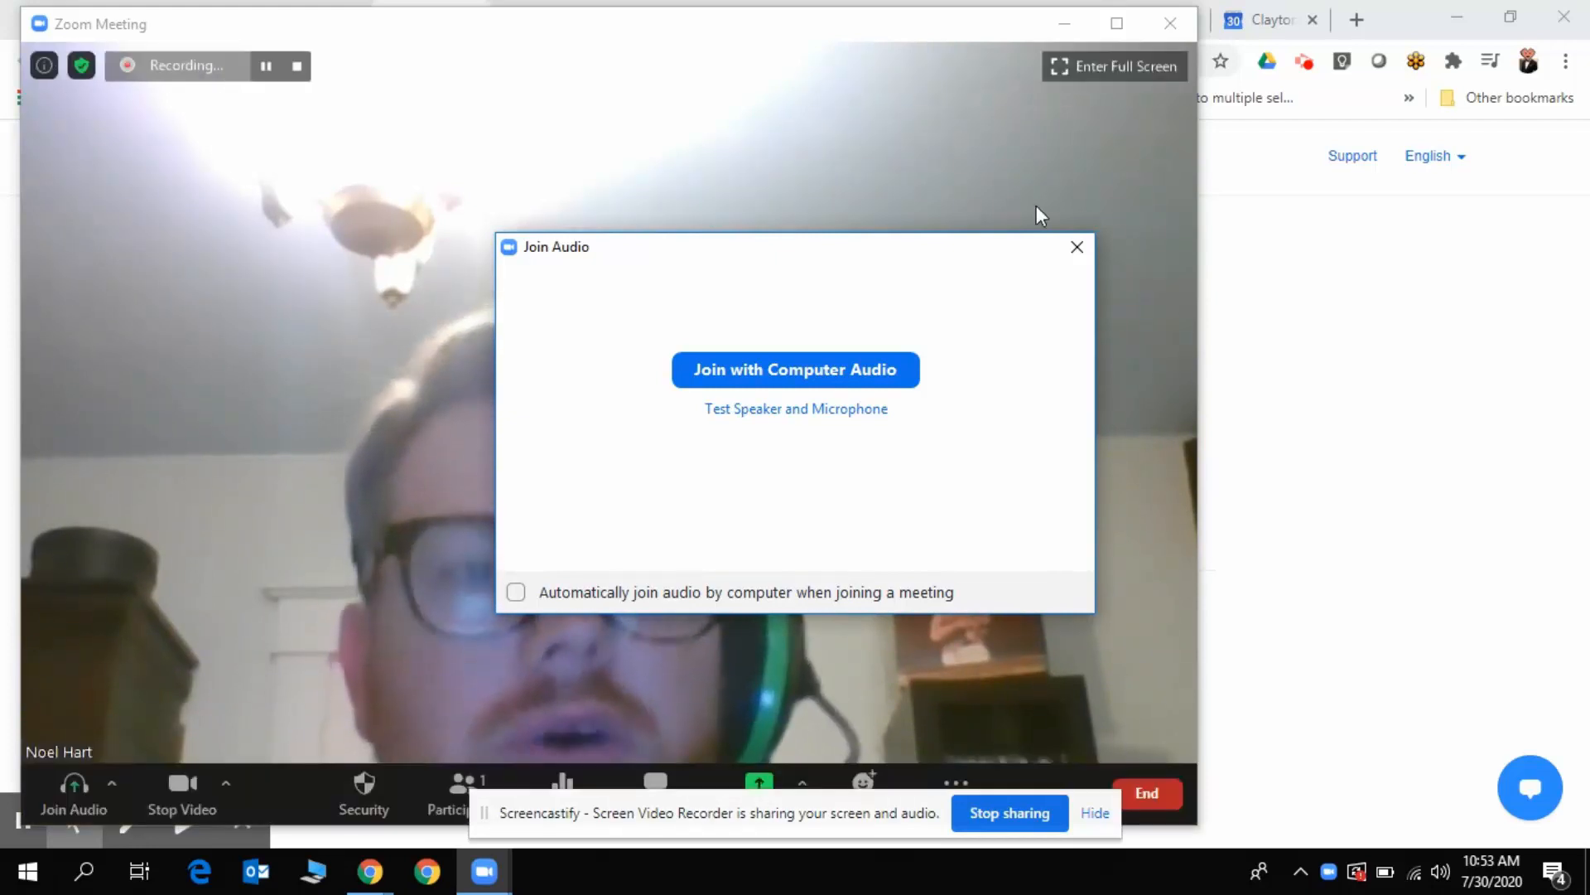
pyautogui.click(1077, 247)
pyautogui.click(1176, 21)
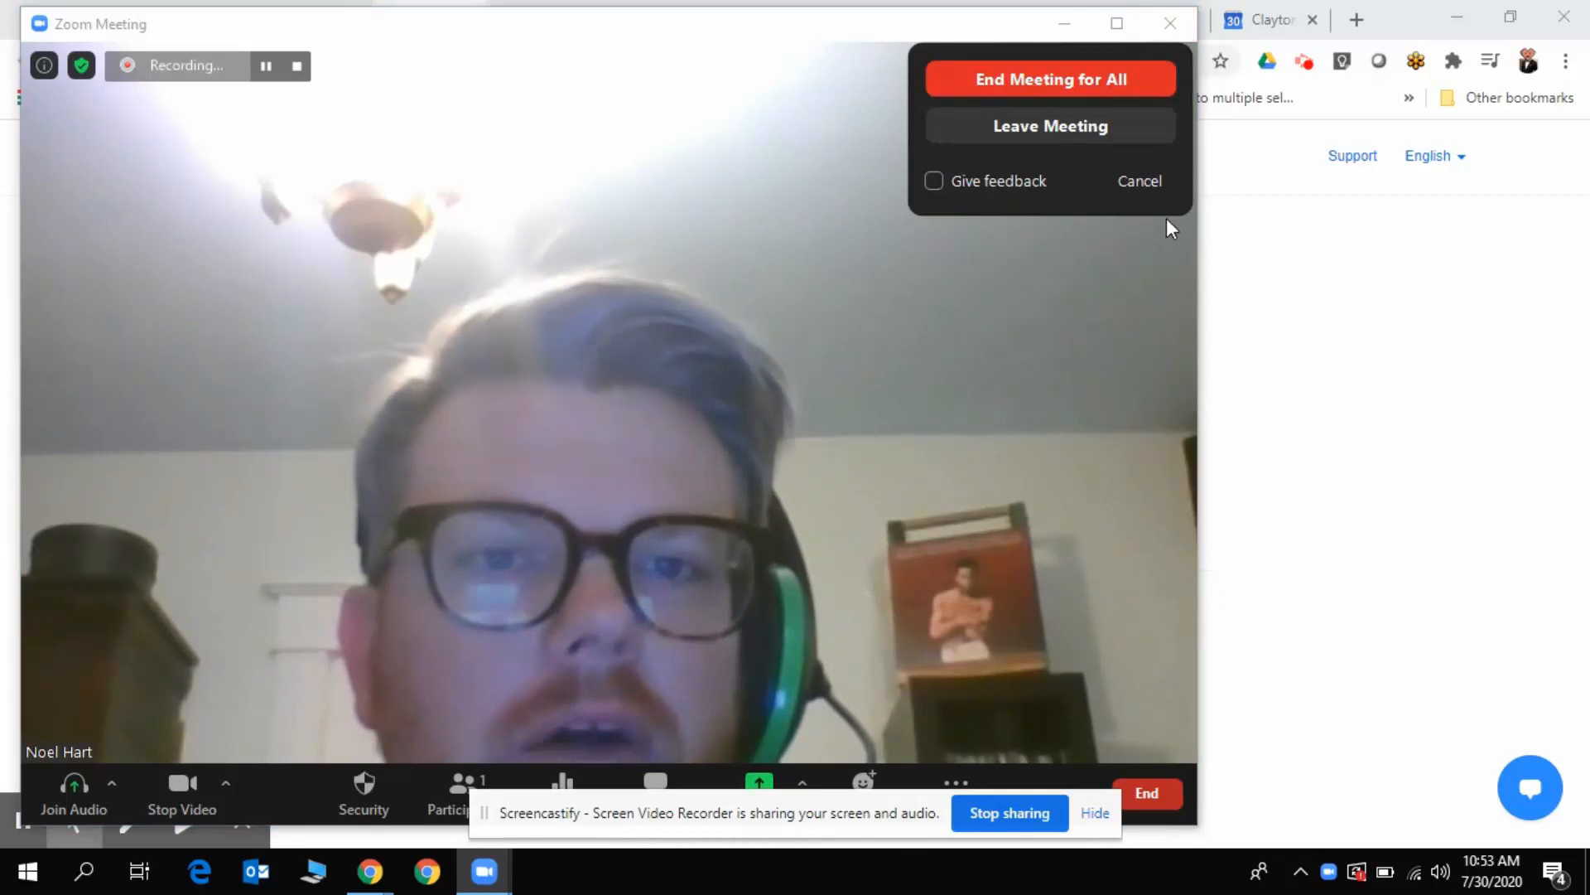
pyautogui.click(1104, 76)
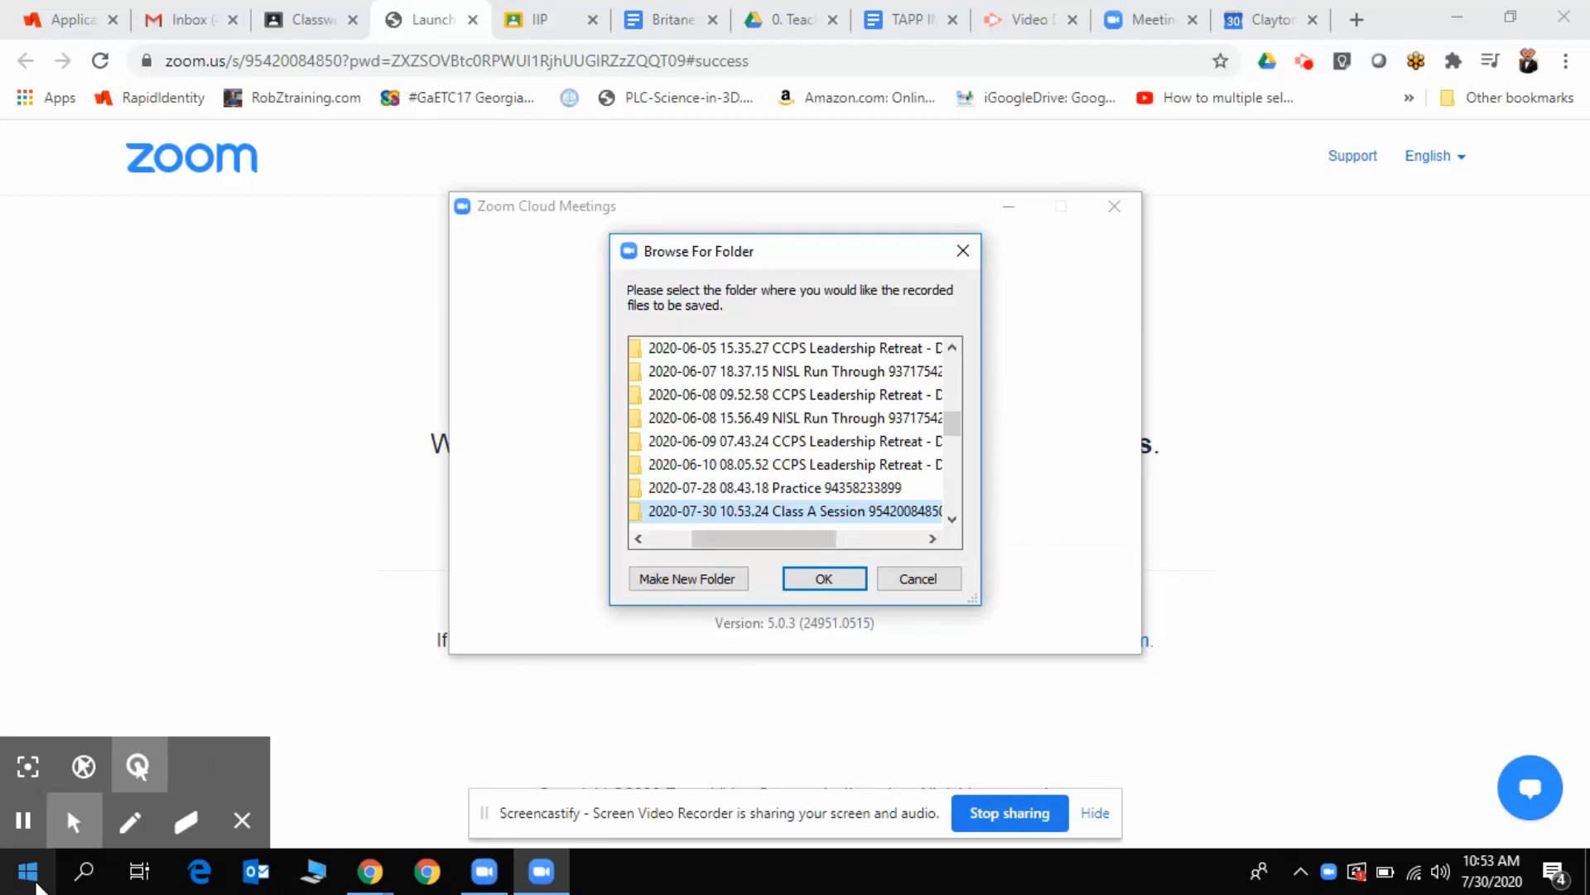
# Switch to File Explorer and open the 2020-07-30 10.53.24 Class A Session recording folder inside the Zoom folder in Documents
pyautogui.click(33, 880)
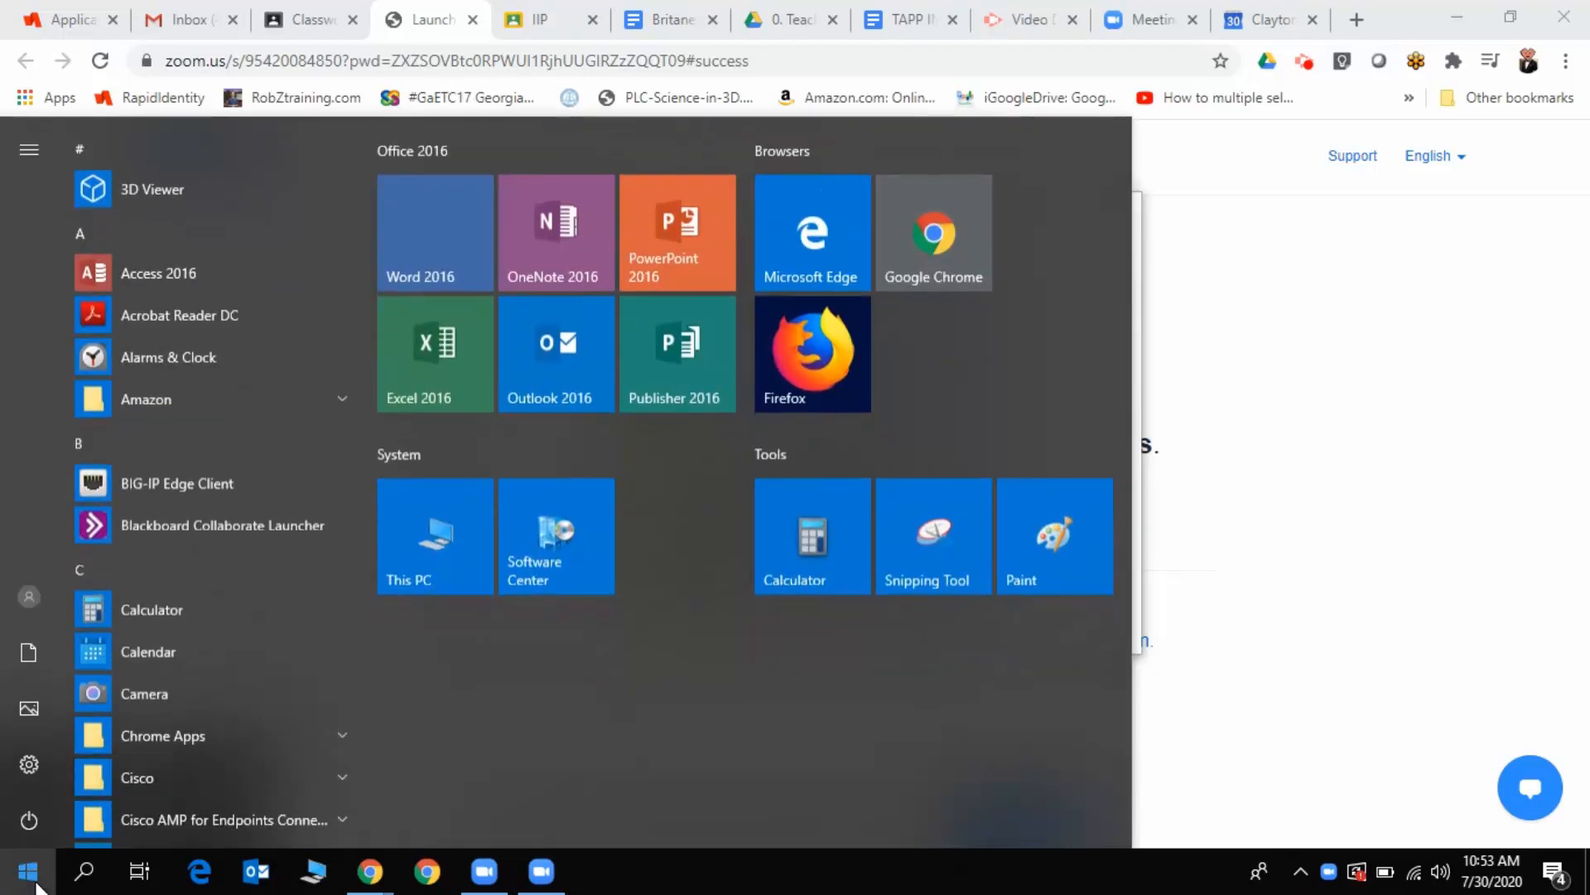
pyautogui.click(440, 540)
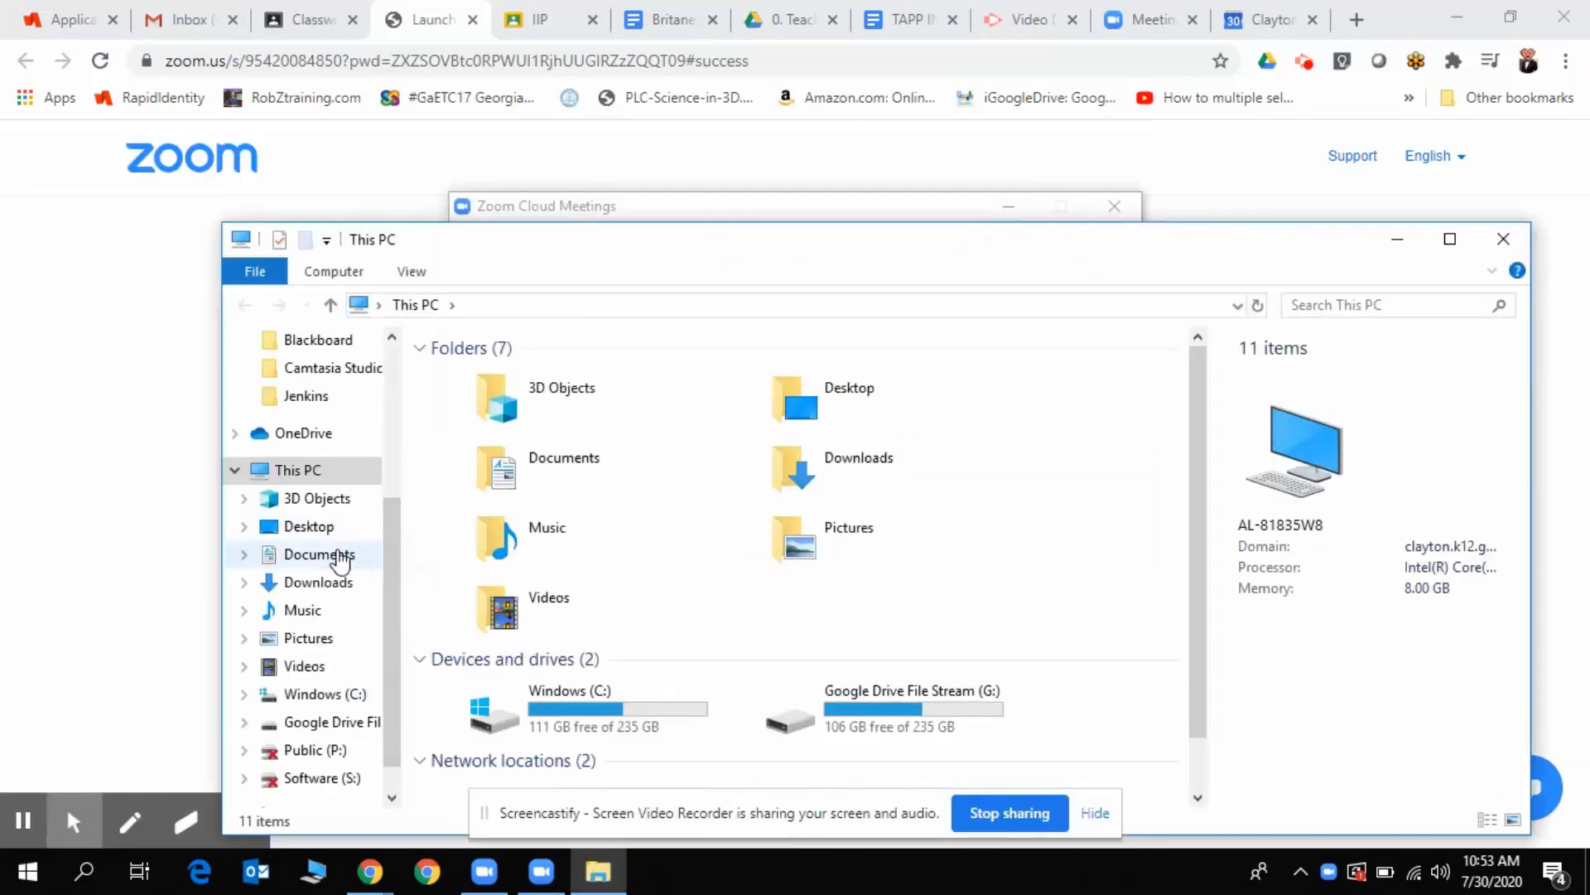
pyautogui.click(340, 561)
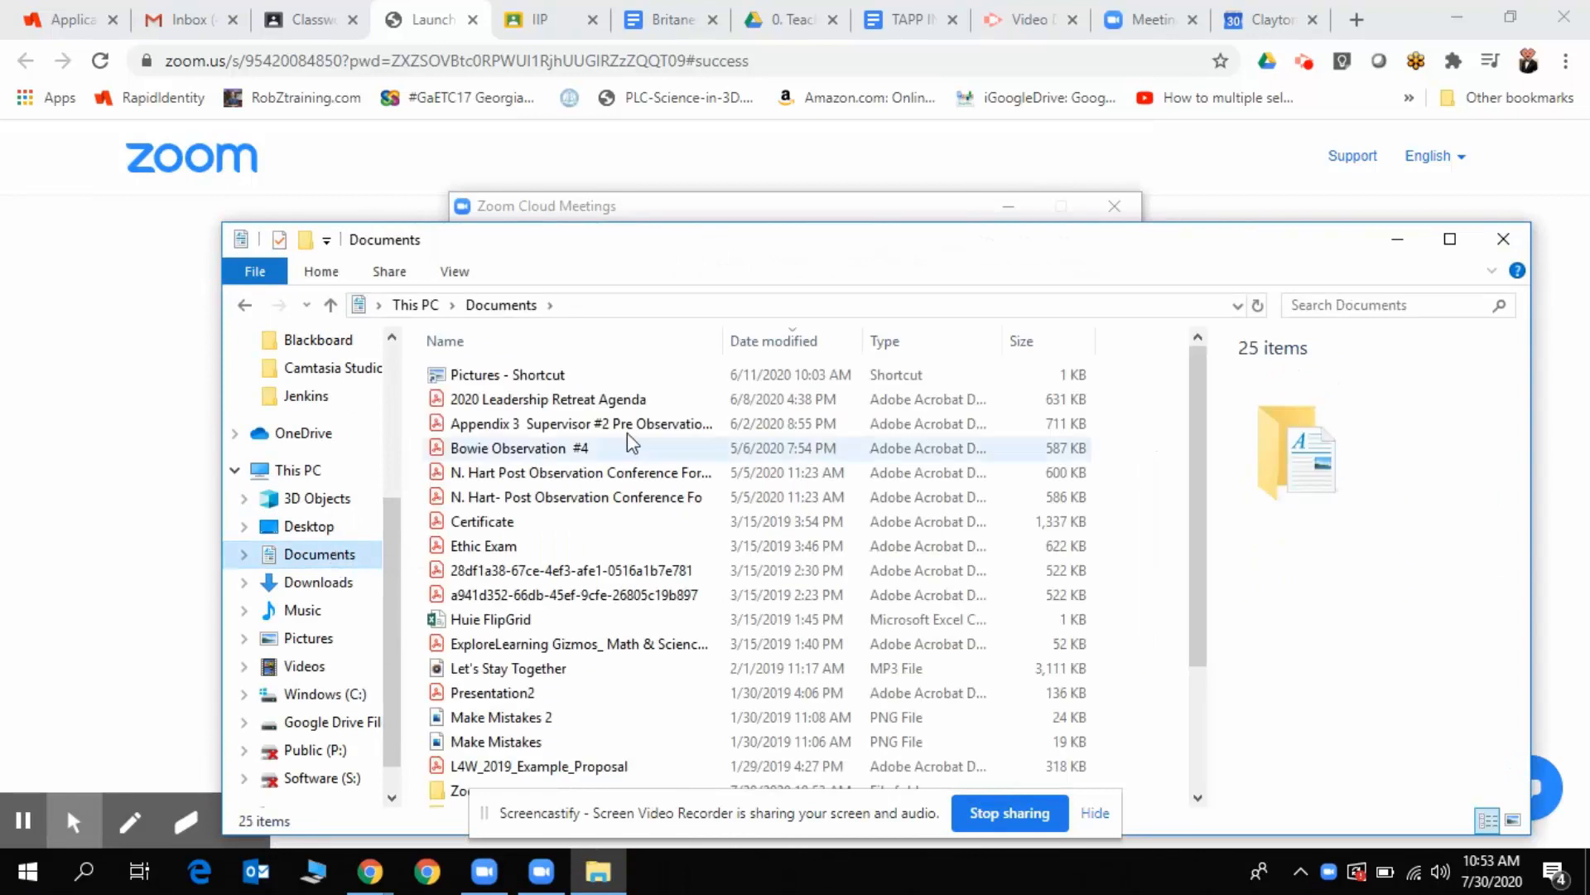
pyautogui.scroll(-3, 629, 497)
pyautogui.click(490, 622)
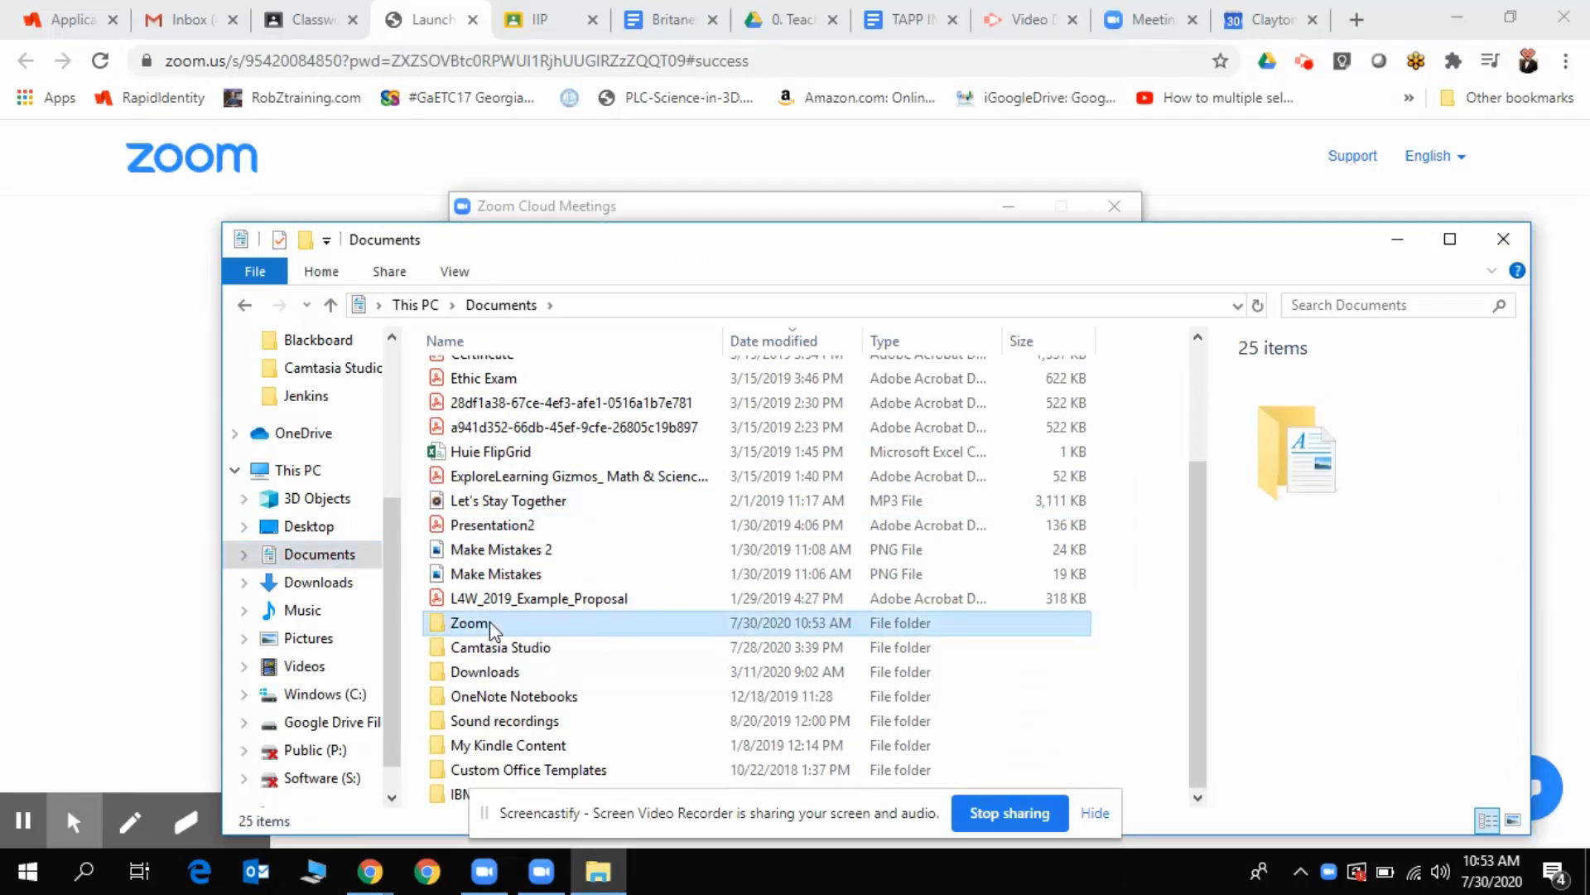
pyautogui.doubleClick(490, 621)
pyautogui.click(489, 622)
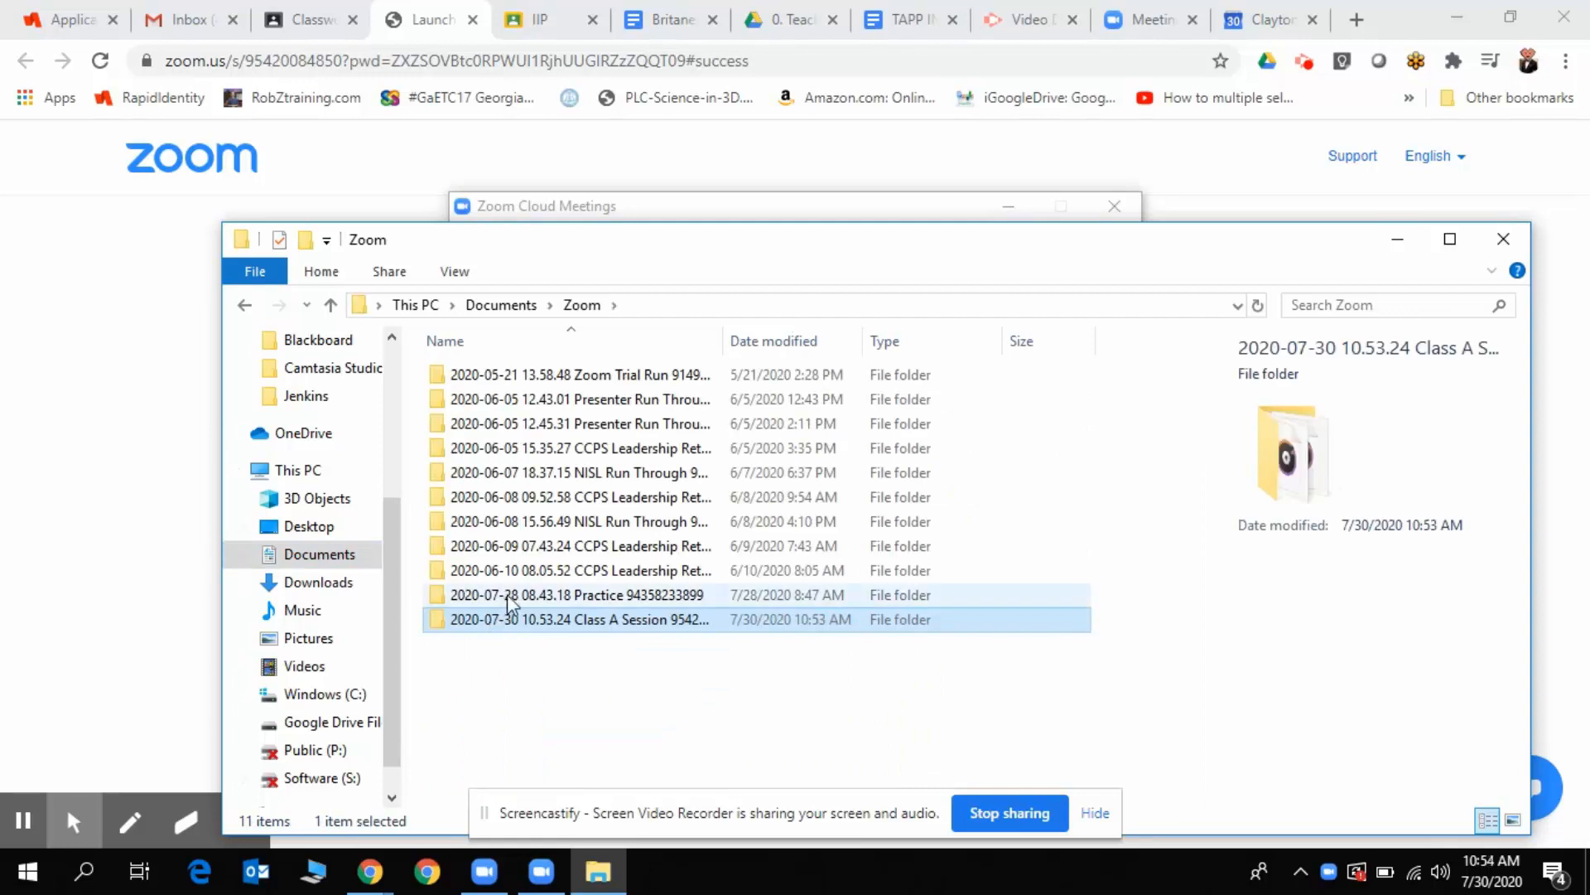
pyautogui.doubleClick(593, 624)
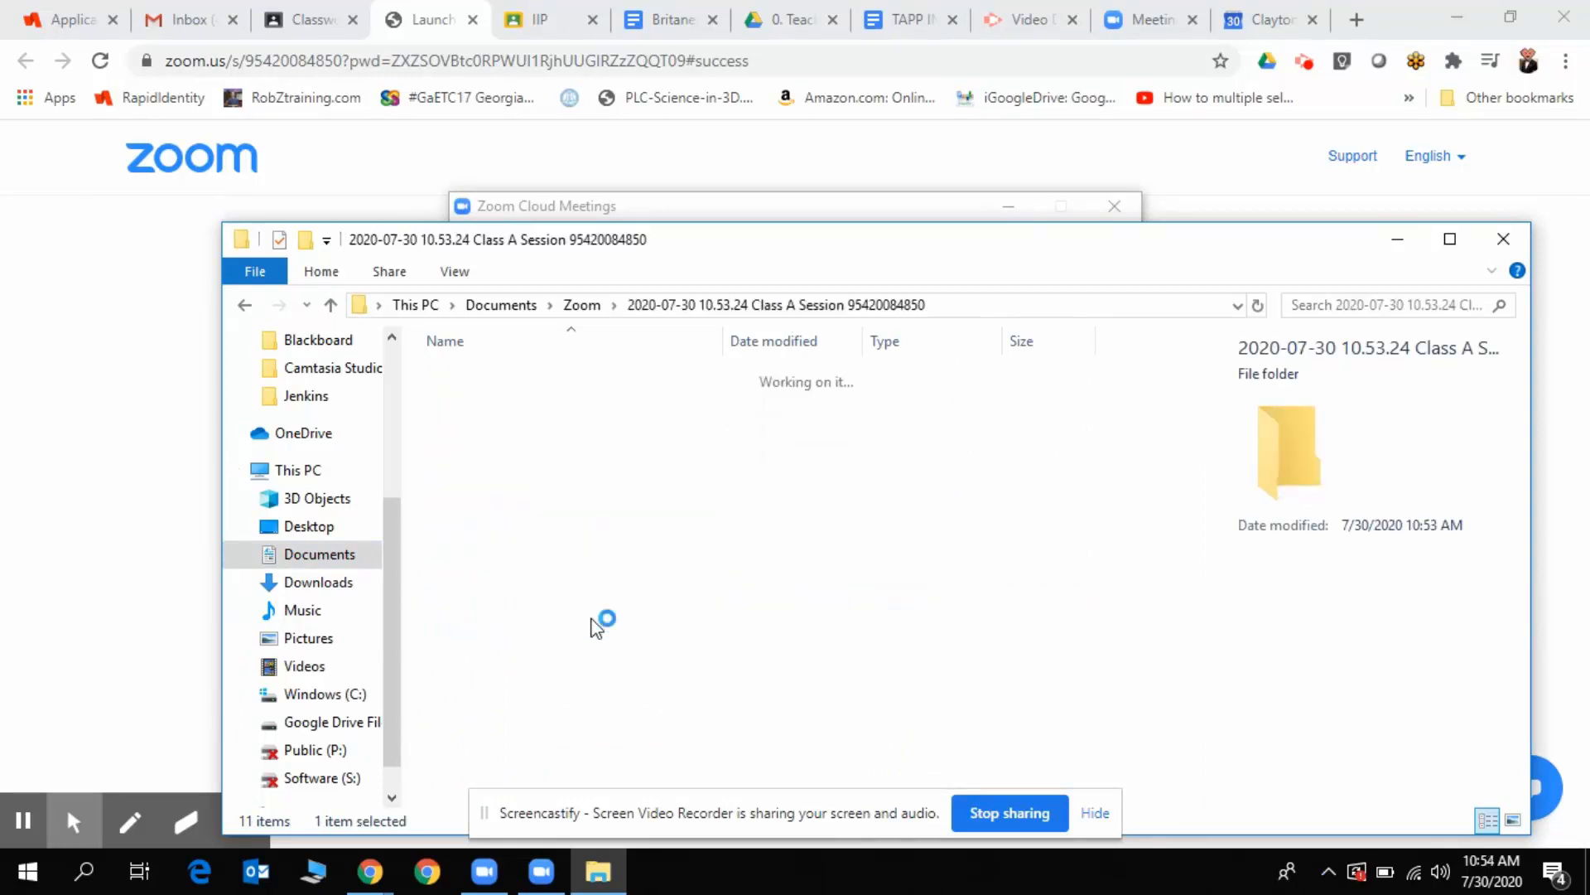